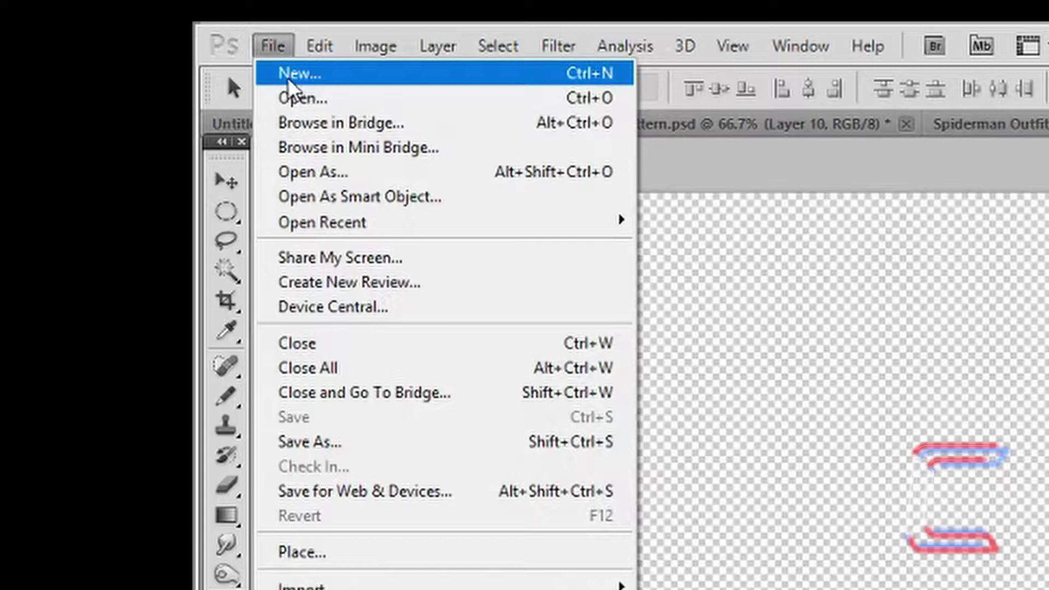
# Step: Start a new 900 × 800 px, 72 ppi document with a transparent background
pyautogui.click(288, 78)
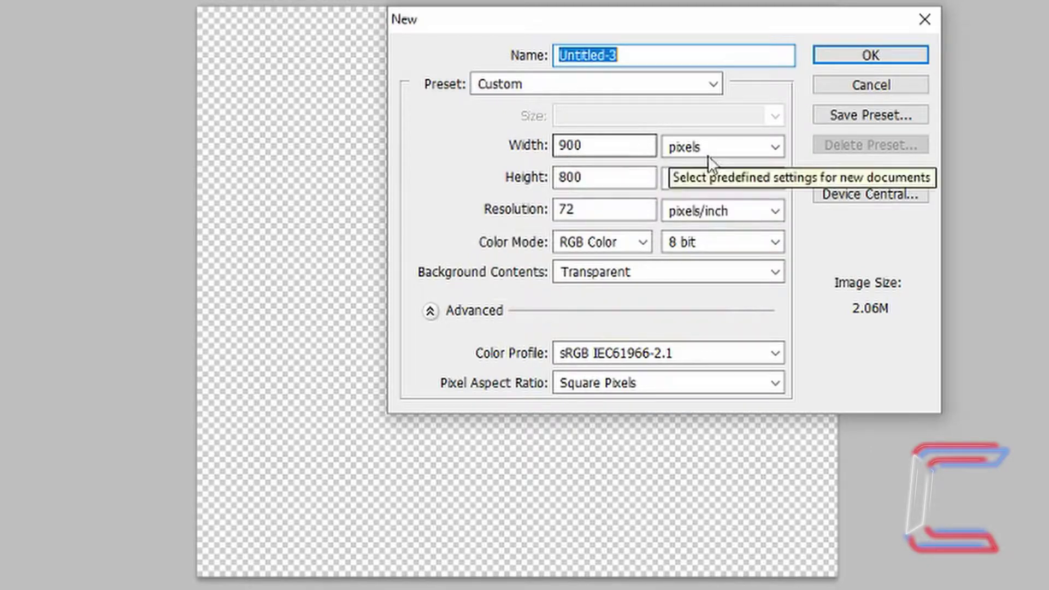
# Step: Create the transparent document and rename Layer 1 to Red
pyautogui.click(889, 60)
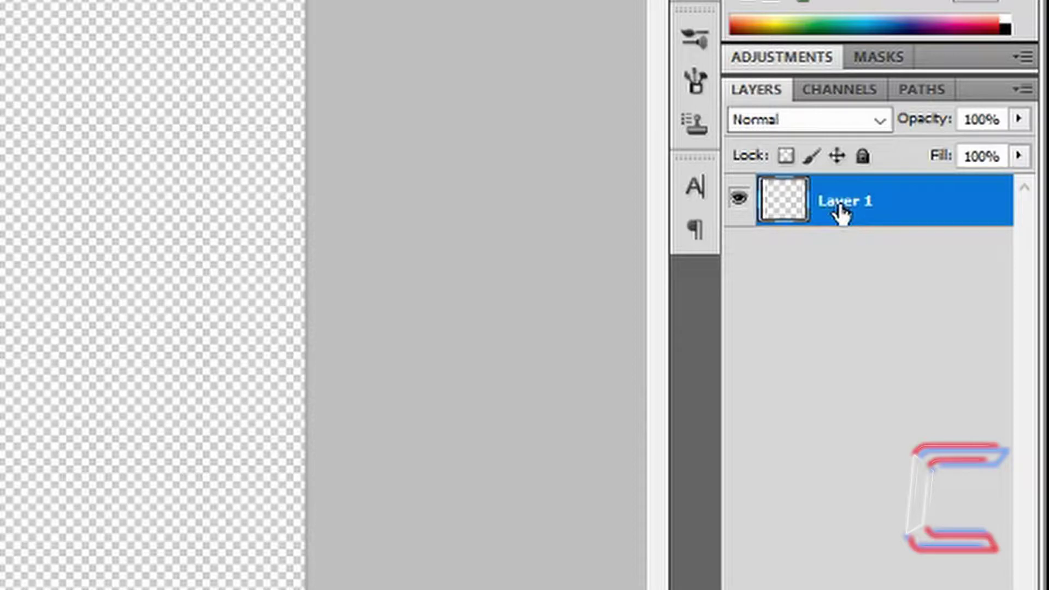
pyautogui.doubleClick(838, 208)
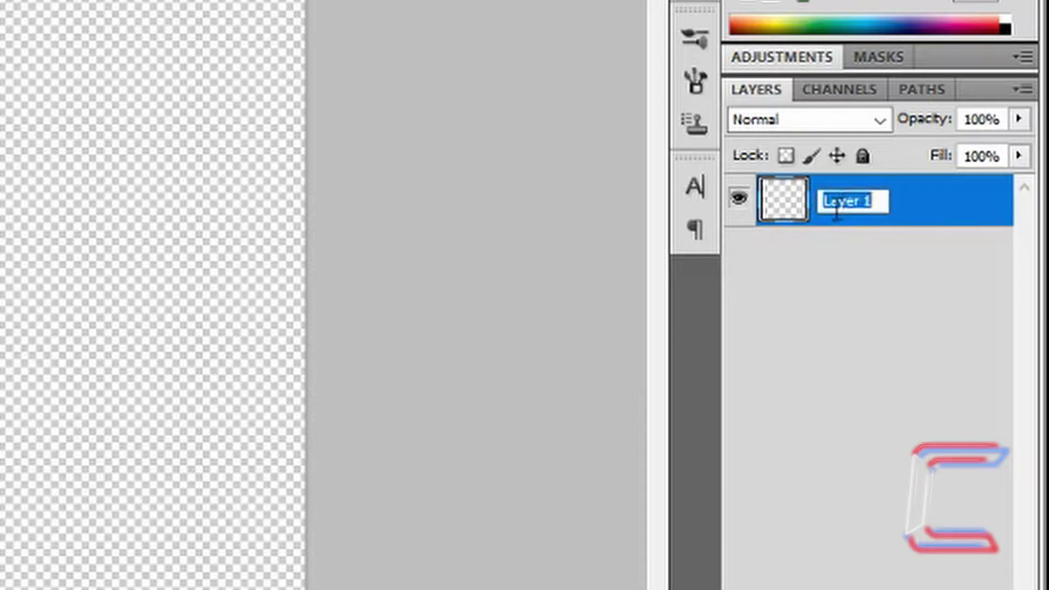
pyautogui.write('Red')
pyautogui.press('Return')
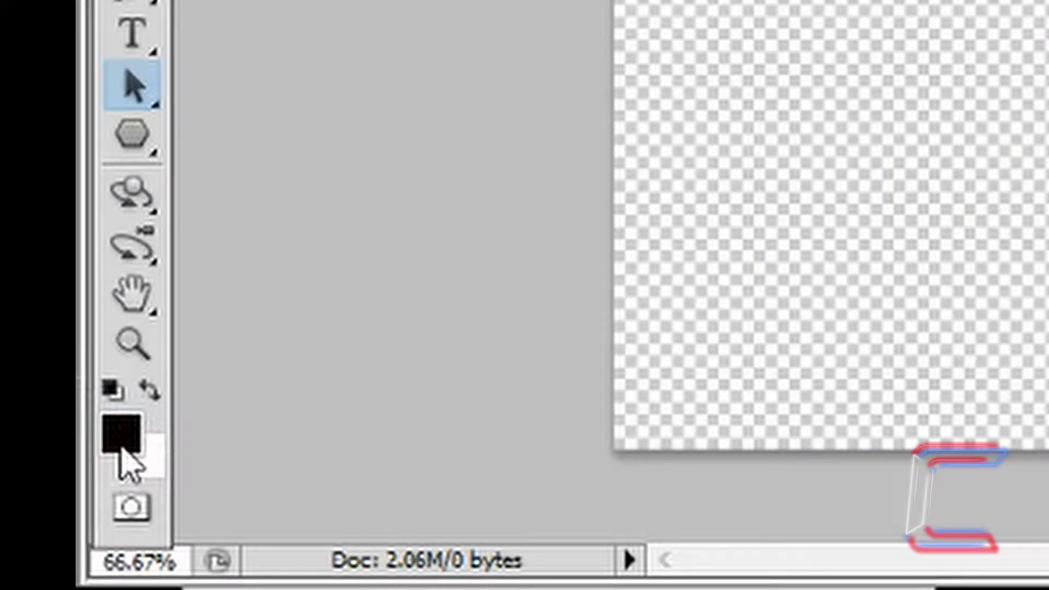
# Step: Set the foreground colour to red #b1030d and flood-fill the canvas with it
pyautogui.click(121, 447)
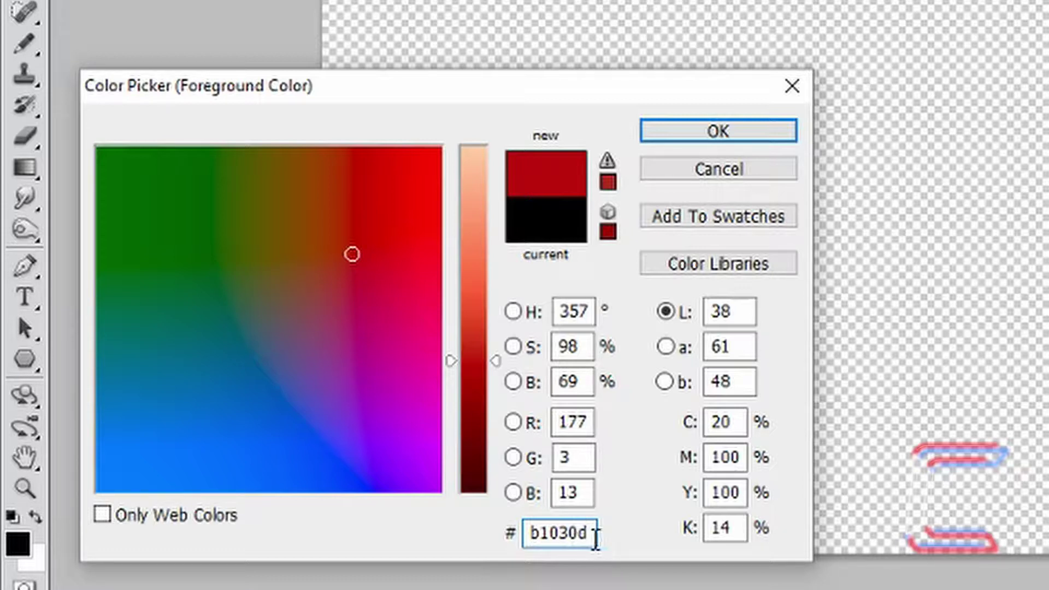
pyautogui.click(739, 133)
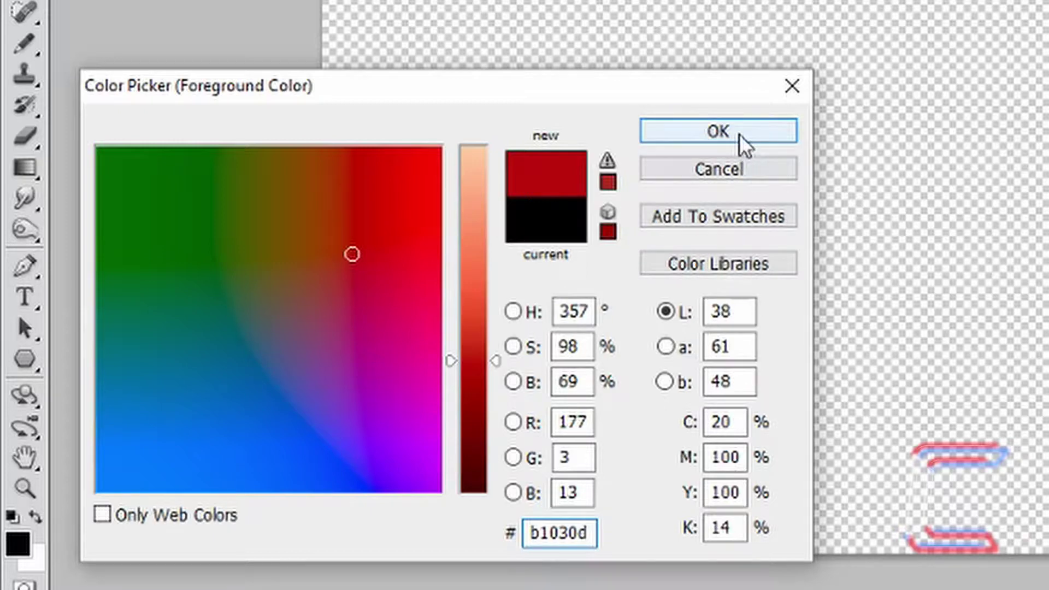
pyautogui.click(290, 314)
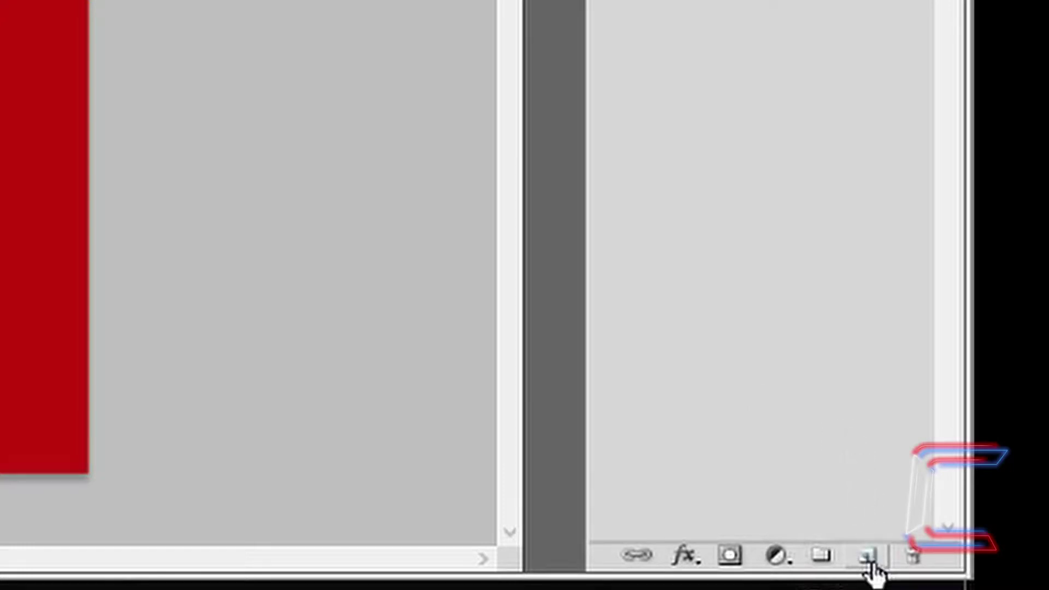
# Step: Add a new layer above Red and name it Dark Red
pyautogui.click(869, 558)
pyautogui.doubleClick(857, 157)
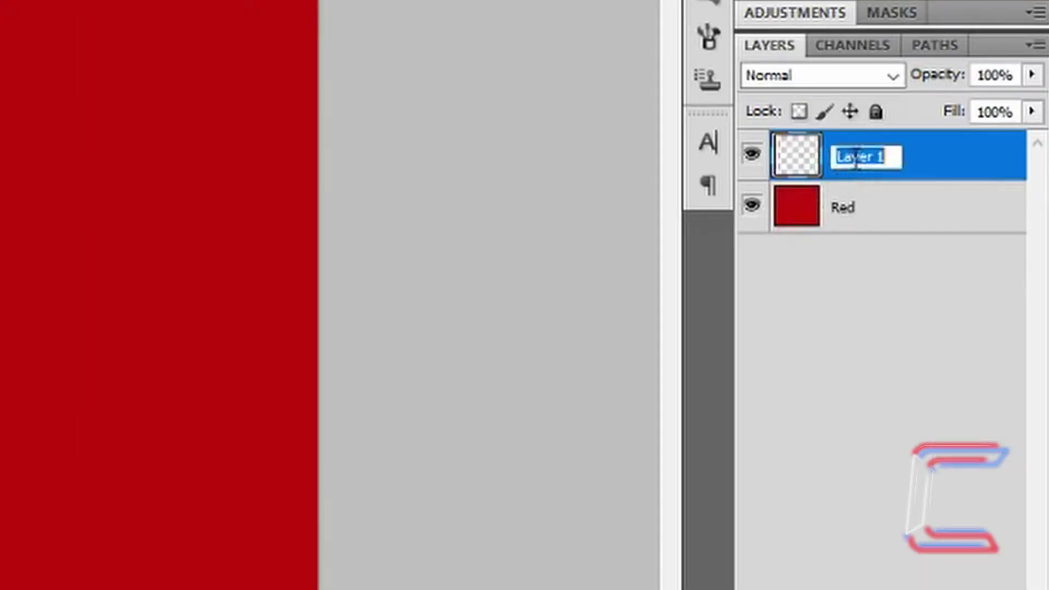
pyautogui.write('Da')
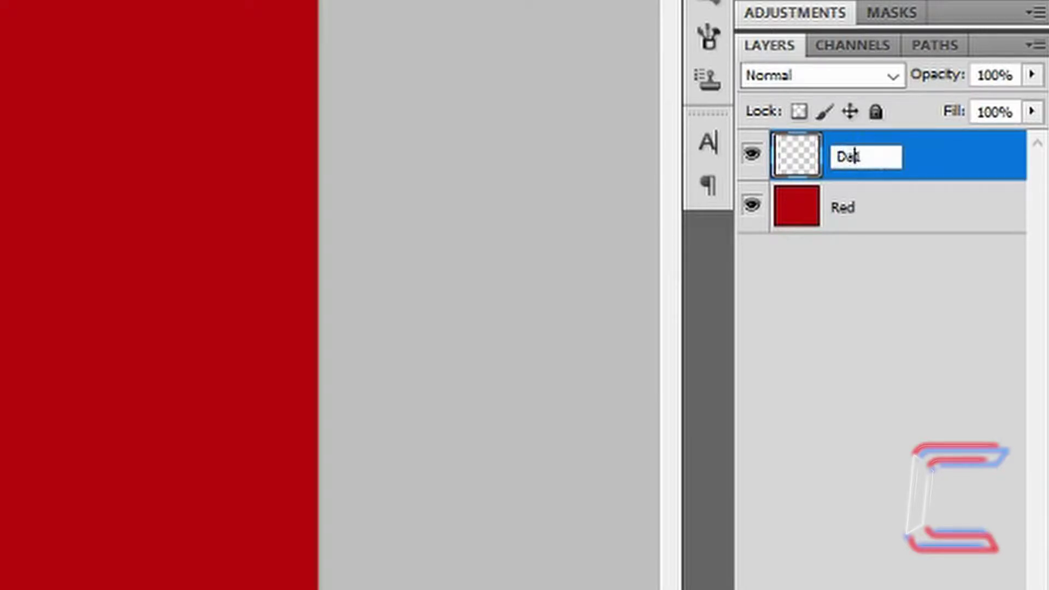
pyautogui.write('rk Red')
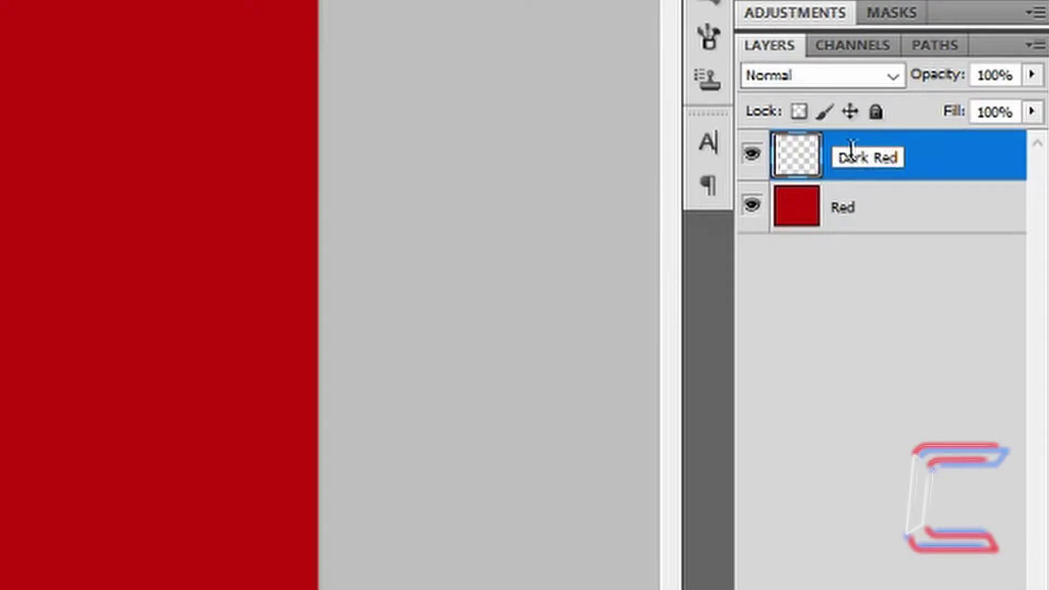
pyautogui.press('Return')
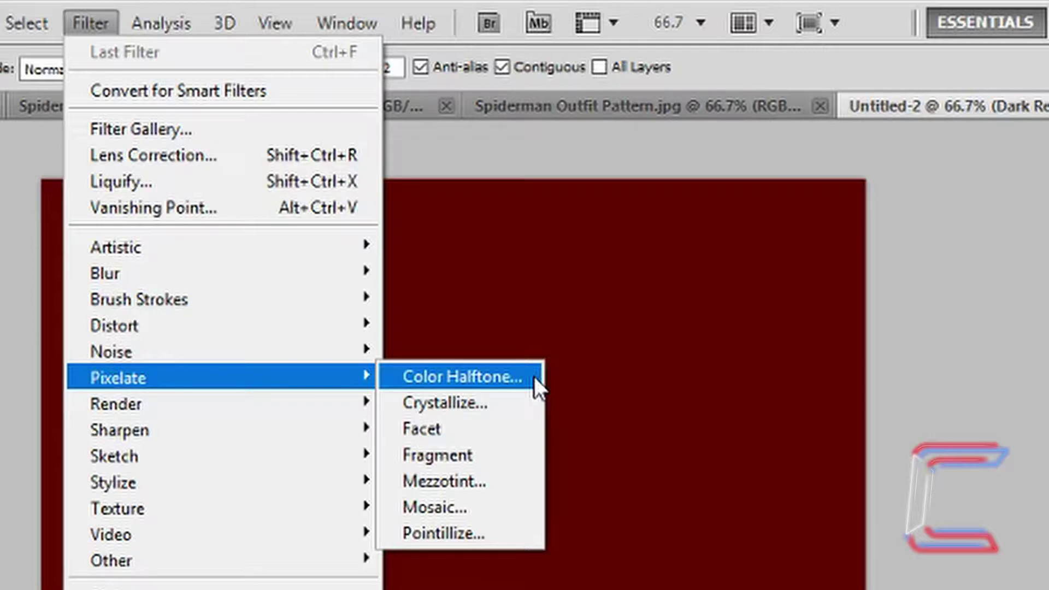
# Step: Apply Color Halftone with Max Radius 8 to the Dark Red layer
pyautogui.click(533, 376)
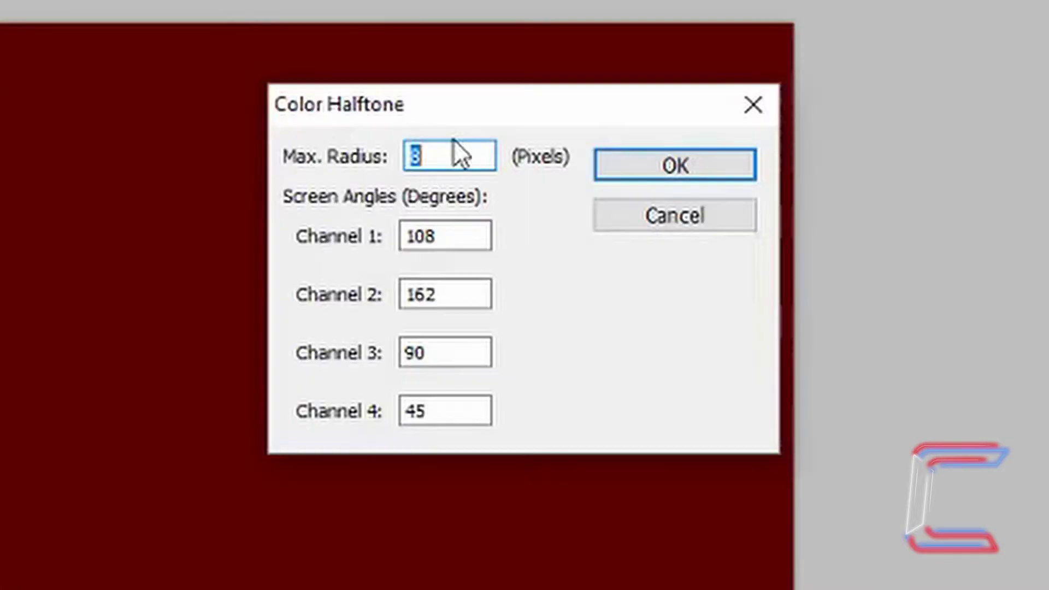
pyautogui.click(442, 168)
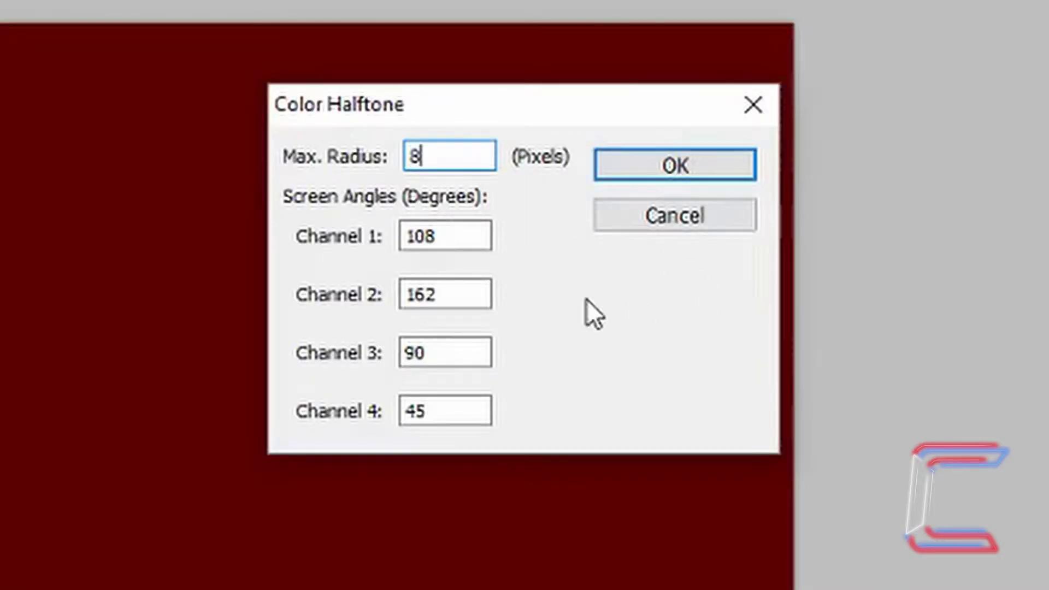
pyautogui.click(454, 292)
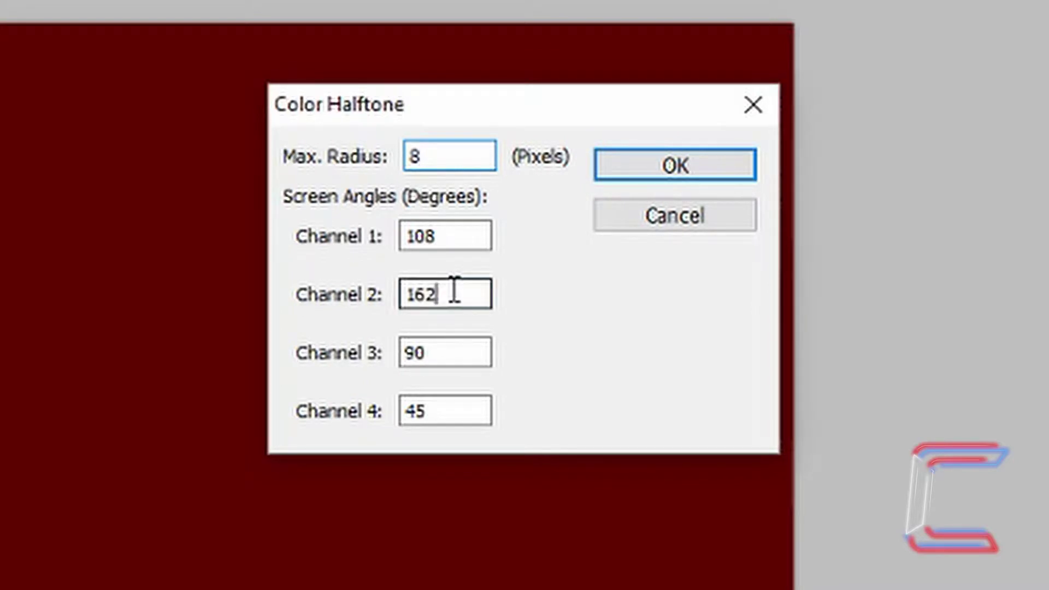
pyautogui.click(454, 361)
pyautogui.click(453, 419)
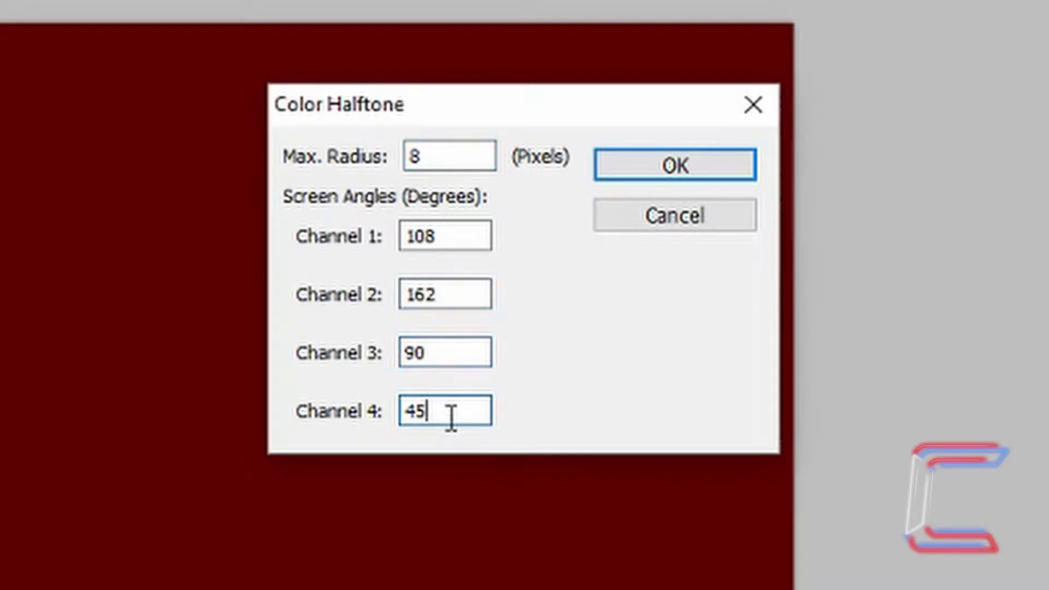
pyautogui.click(668, 168)
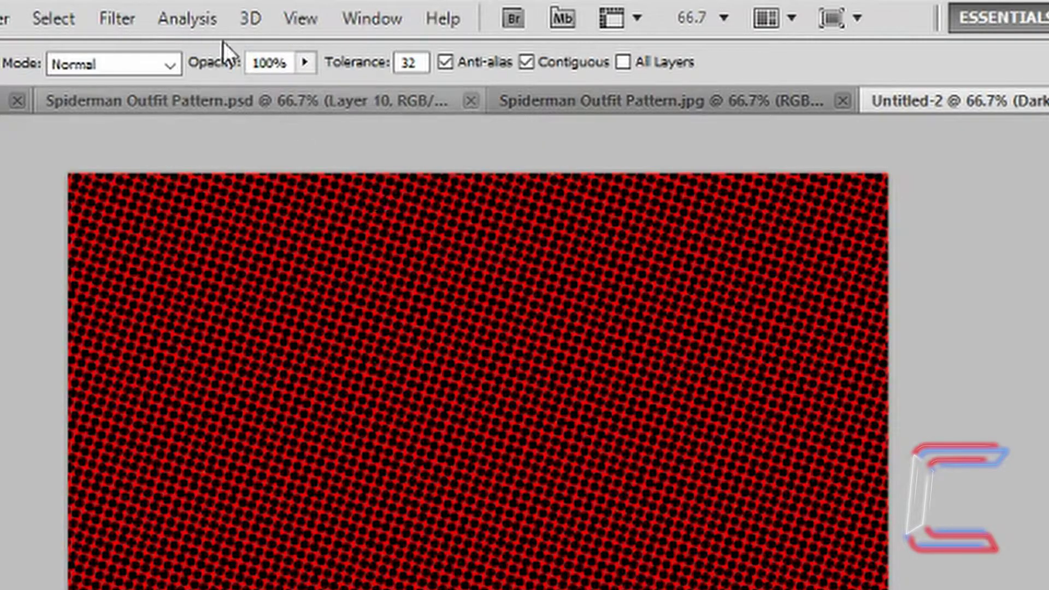
# Step: Set up a Gaussian Blur of 1.7 pixels on the halftone pattern
pyautogui.click(119, 20)
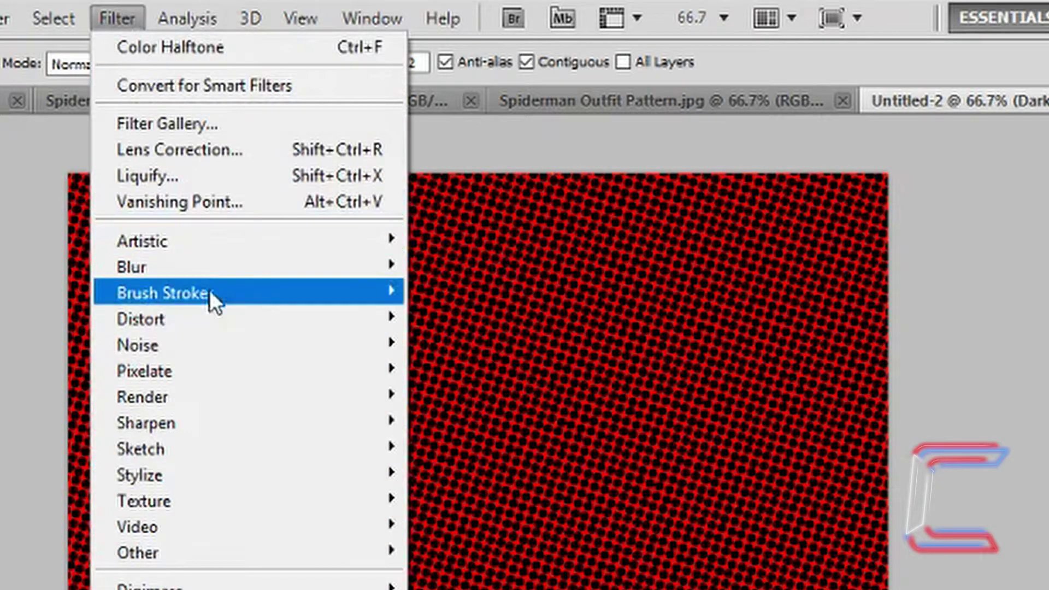
pyautogui.moveTo(212, 266)
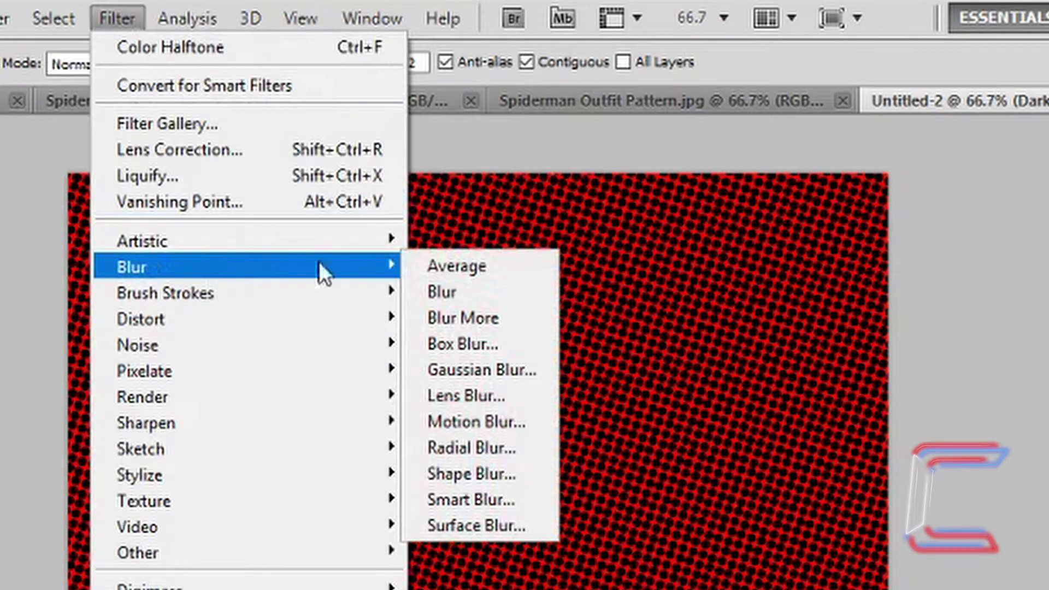
pyautogui.click(503, 376)
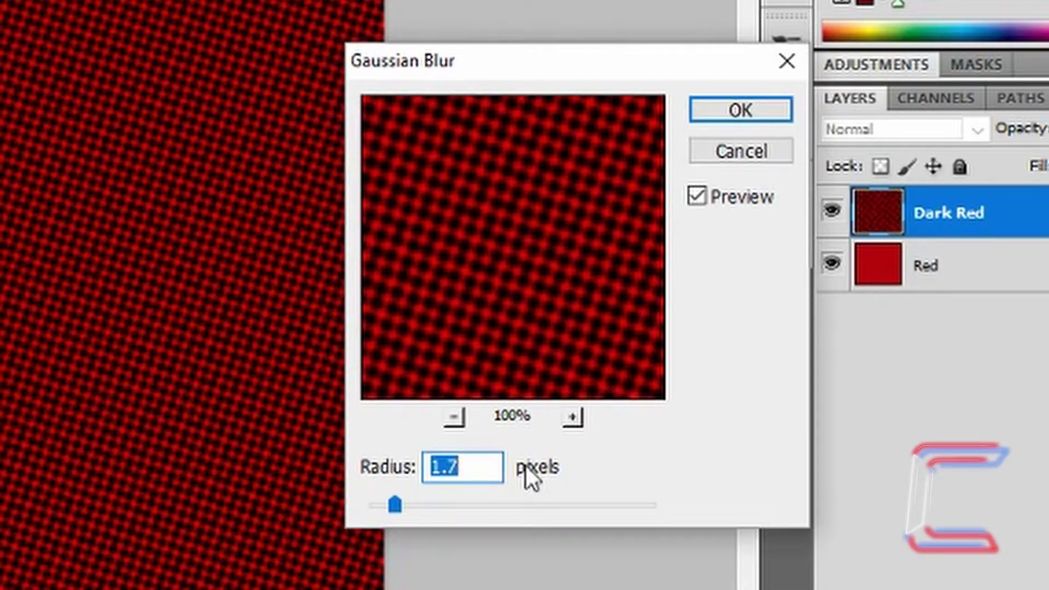
# Step: Apply the 1.7 px blur, lower Dark Red to 38% opacity, add a new layer, and set the grid colour
pyautogui.click(736, 111)
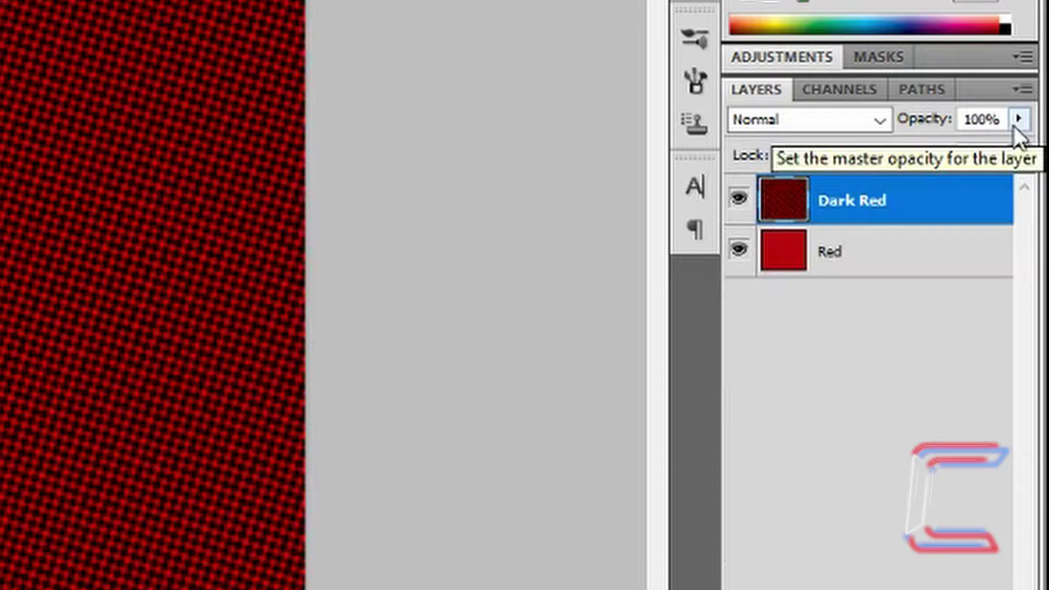
pyautogui.click(1018, 119)
pyautogui.moveTo(1018, 146); pyautogui.dragTo(912, 152)
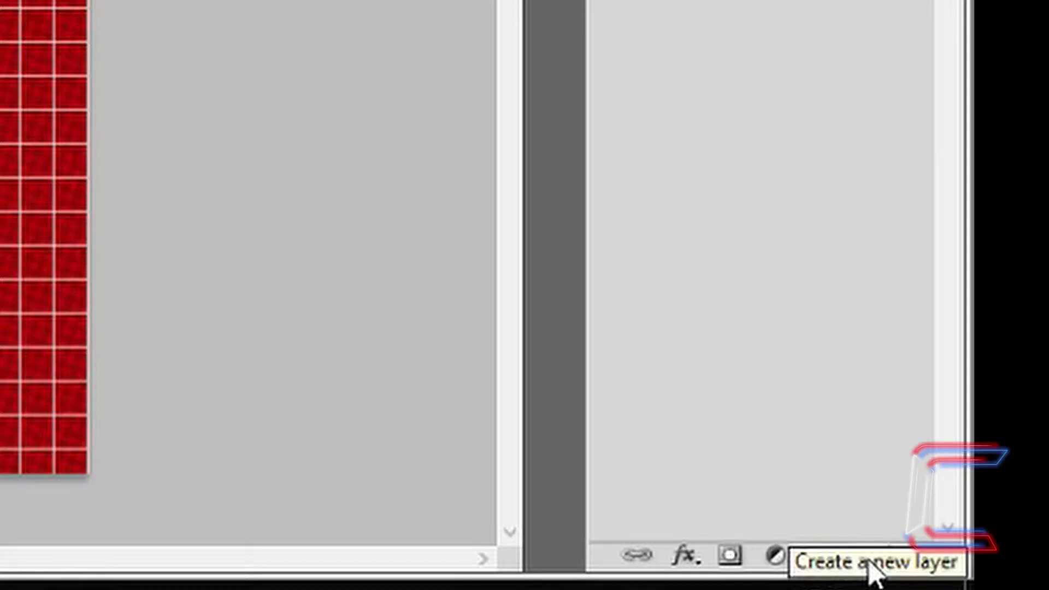
pyautogui.click(866, 560)
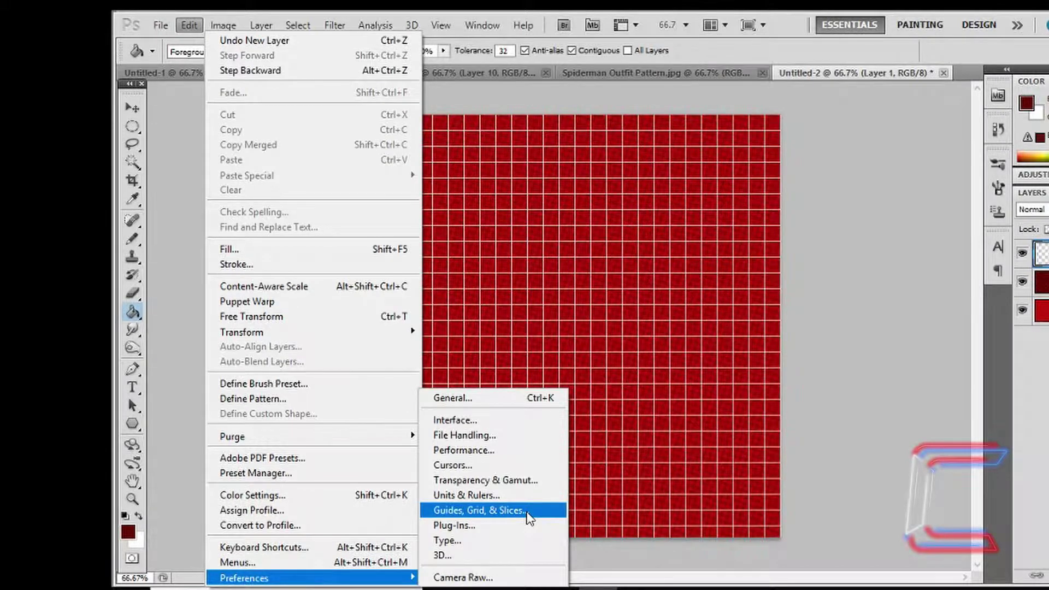
pyautogui.click(529, 511)
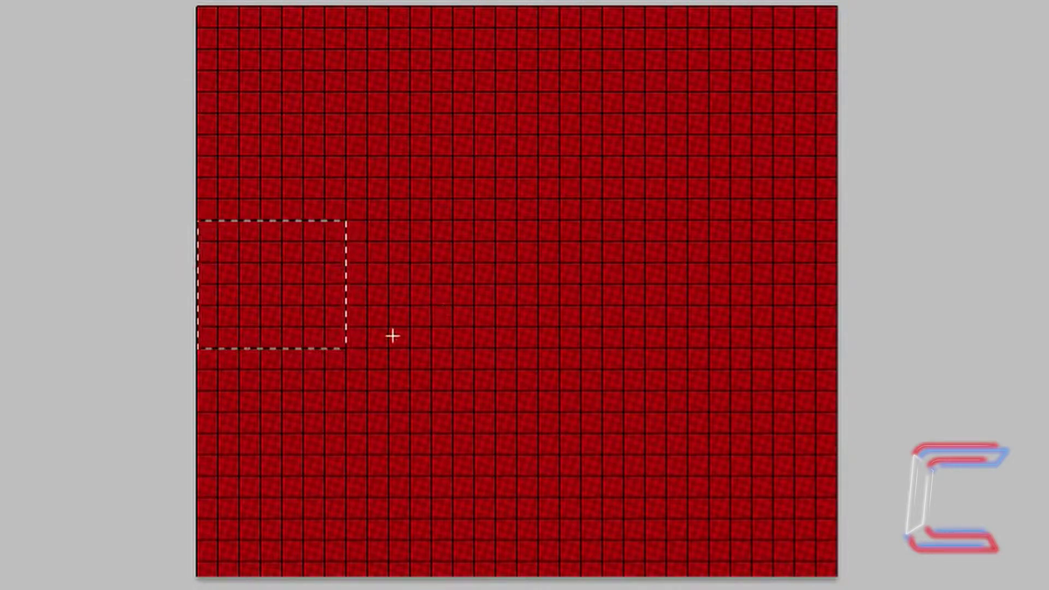
# Step: Stroke the rectangular selection with a 10 px light grey #c2c2c2 line centred on the edge
pyautogui.rightClick(344, 291)
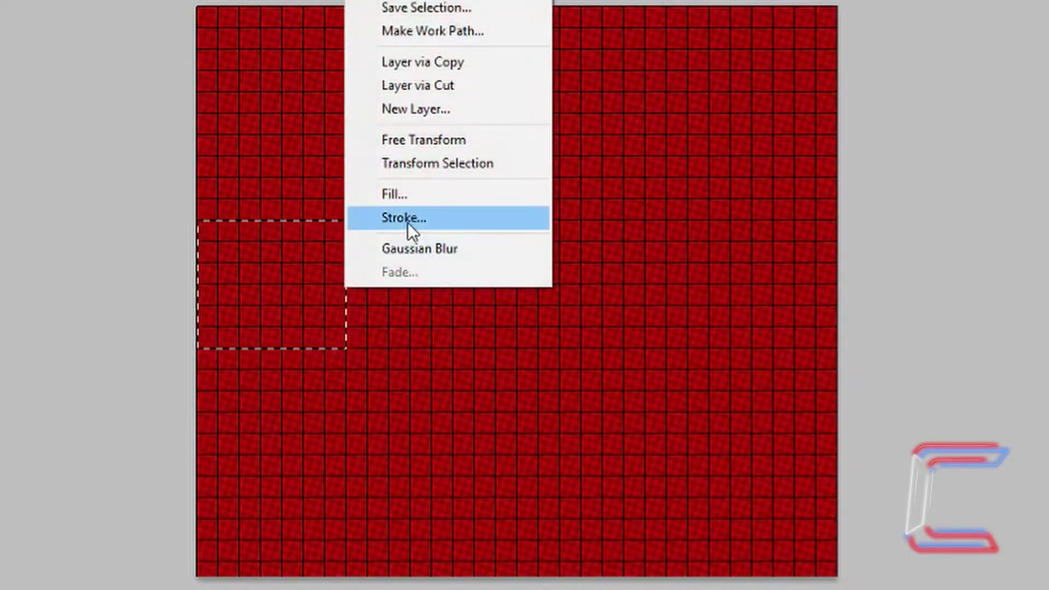
pyautogui.click(408, 222)
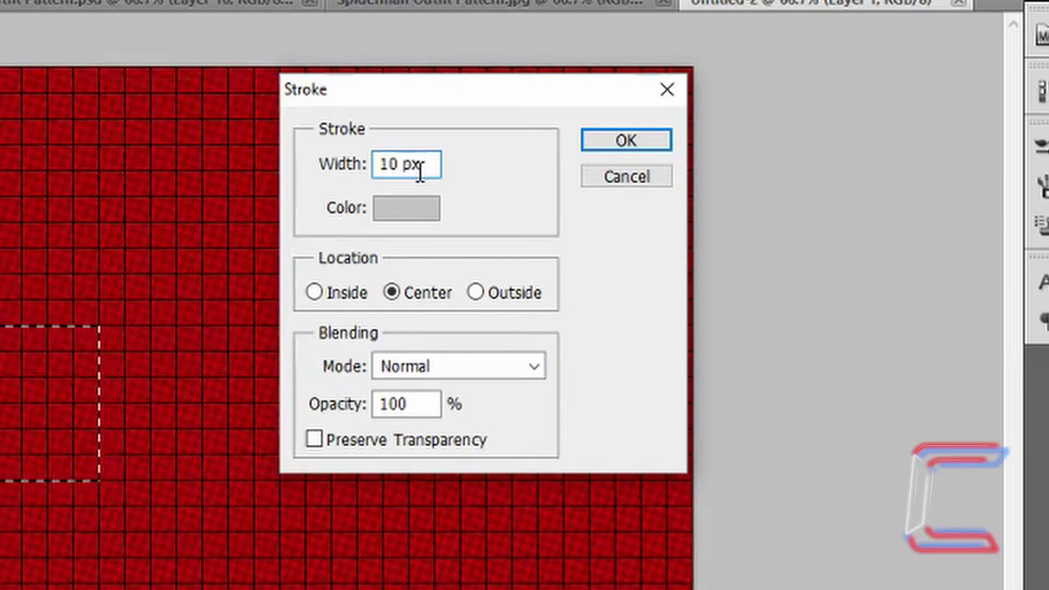
pyautogui.click(399, 164)
pyautogui.click(404, 216)
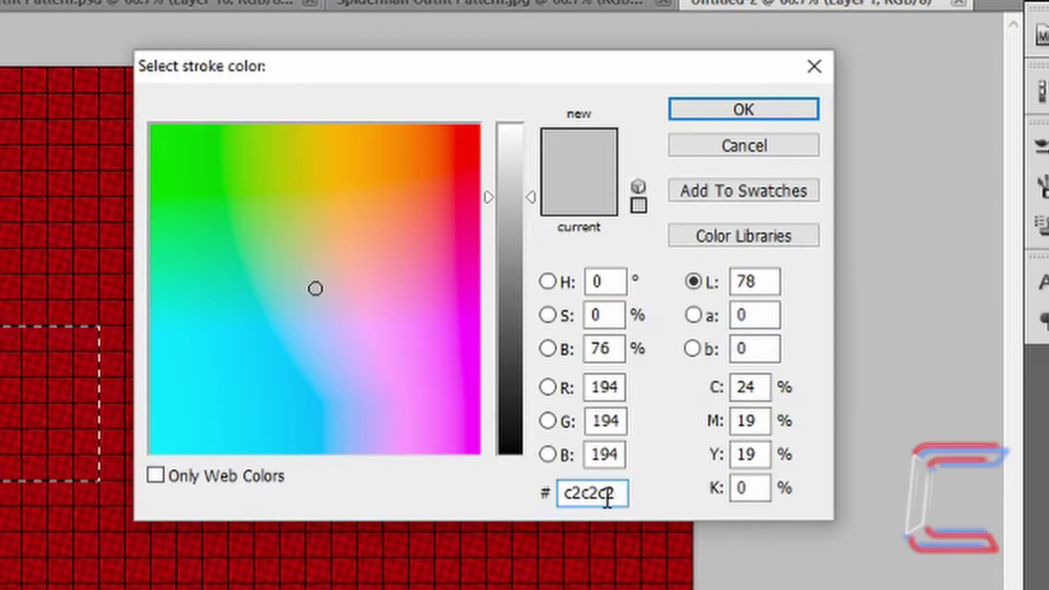
pyautogui.click(707, 107)
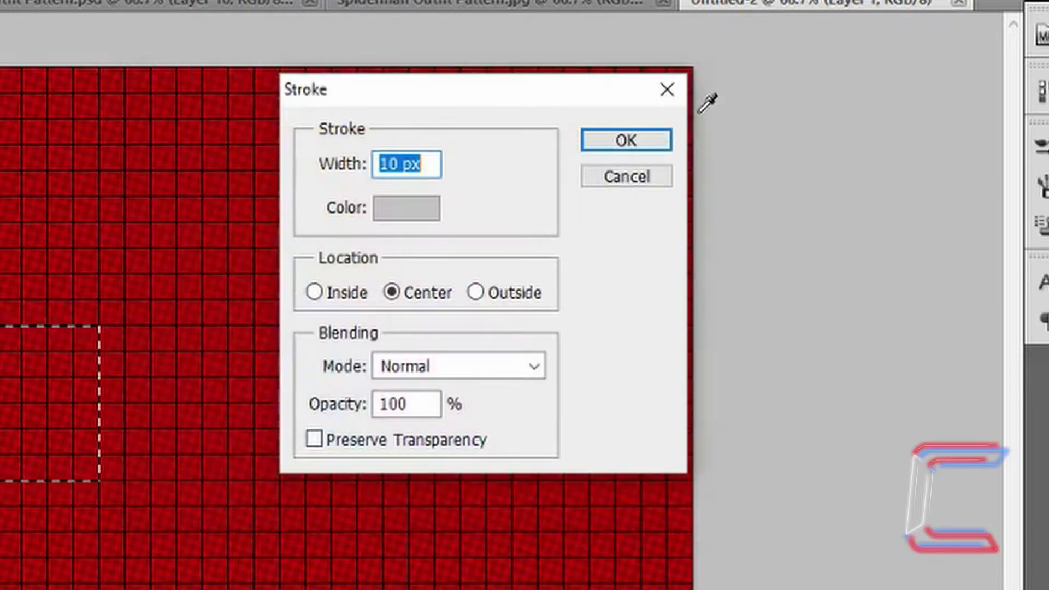
pyautogui.click(612, 148)
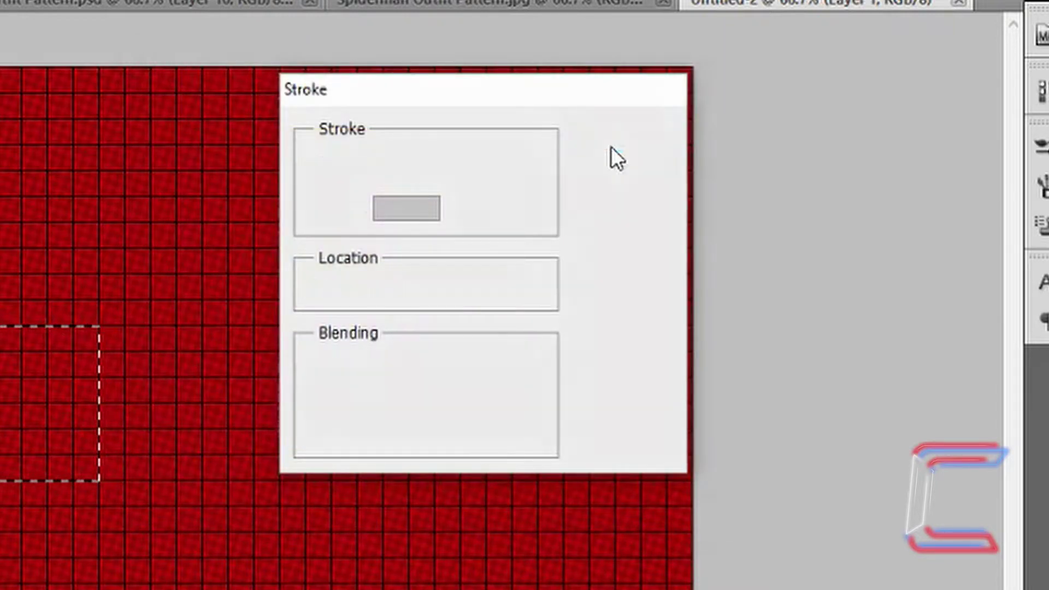
pyautogui.press('f')
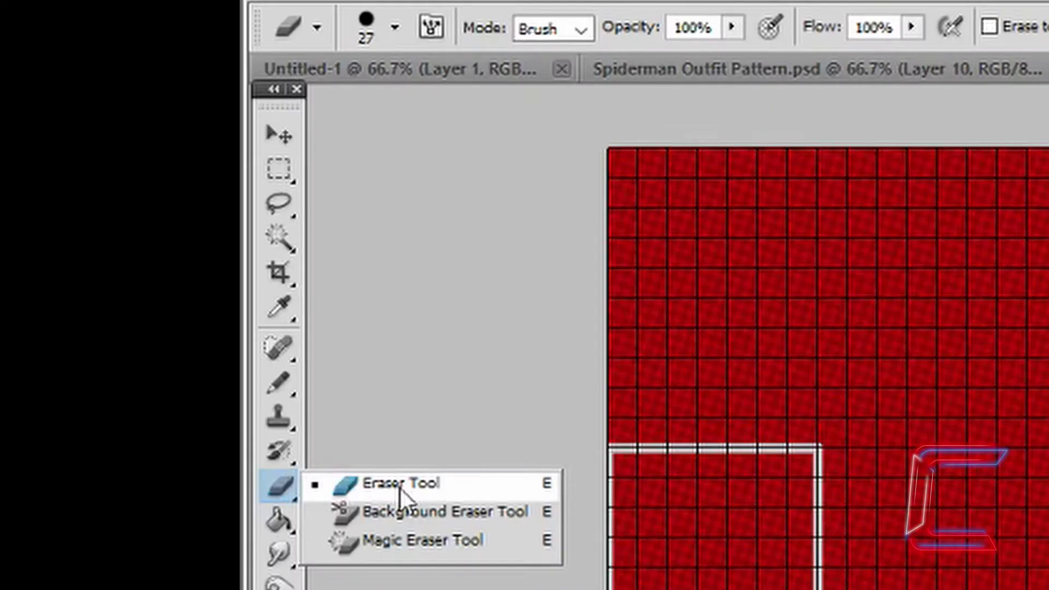
# Step: Erase the bottom edge of the grey rectangle outline with the Eraser
pyautogui.click(460, 490)
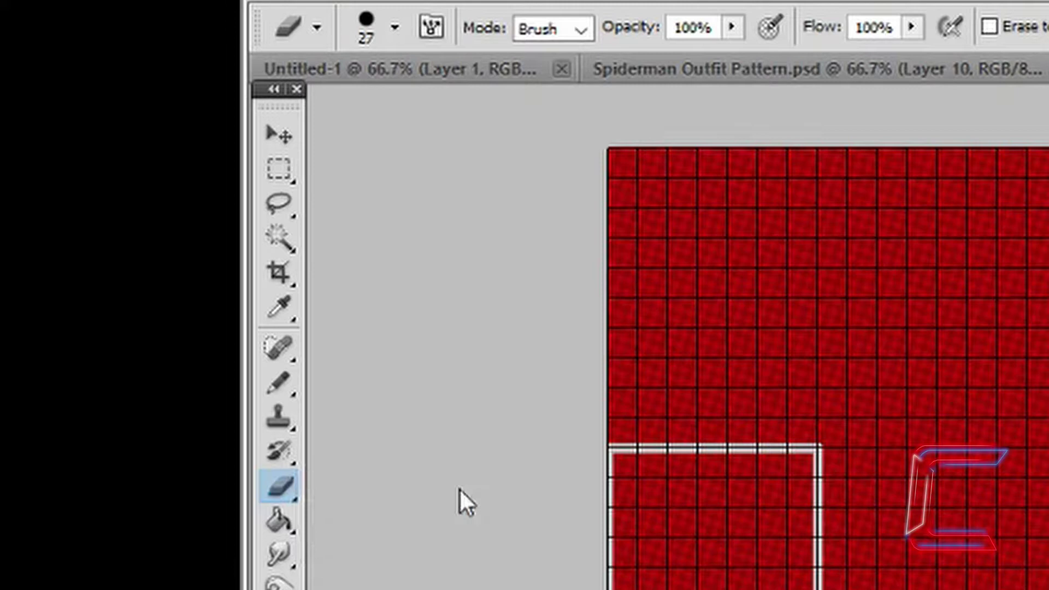
pyautogui.click(395, 27)
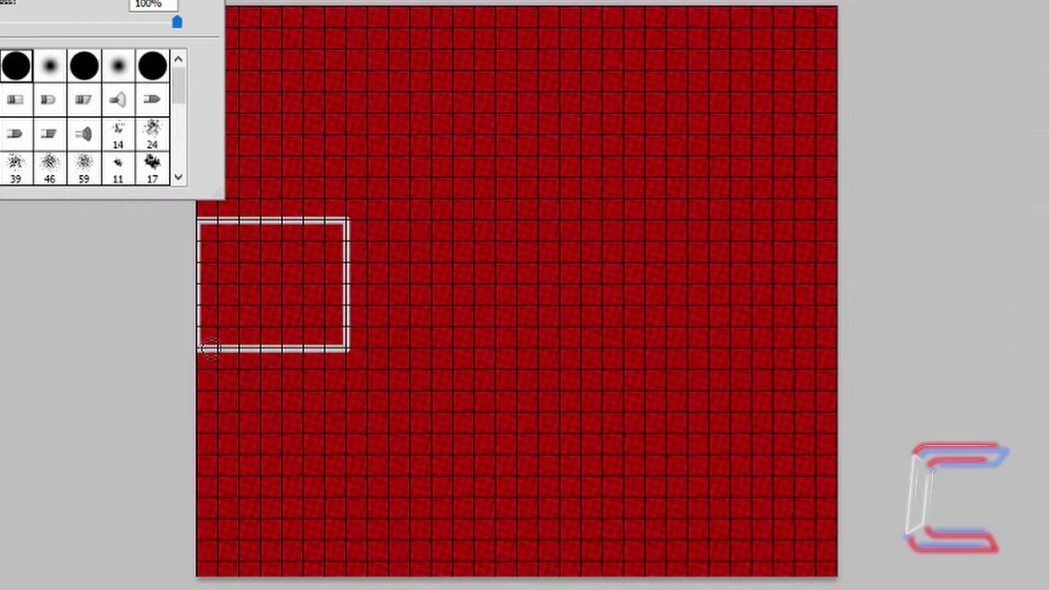
pyautogui.click(628, 589)
pyautogui.moveTo(211, 349); pyautogui.dragTo(344, 349)
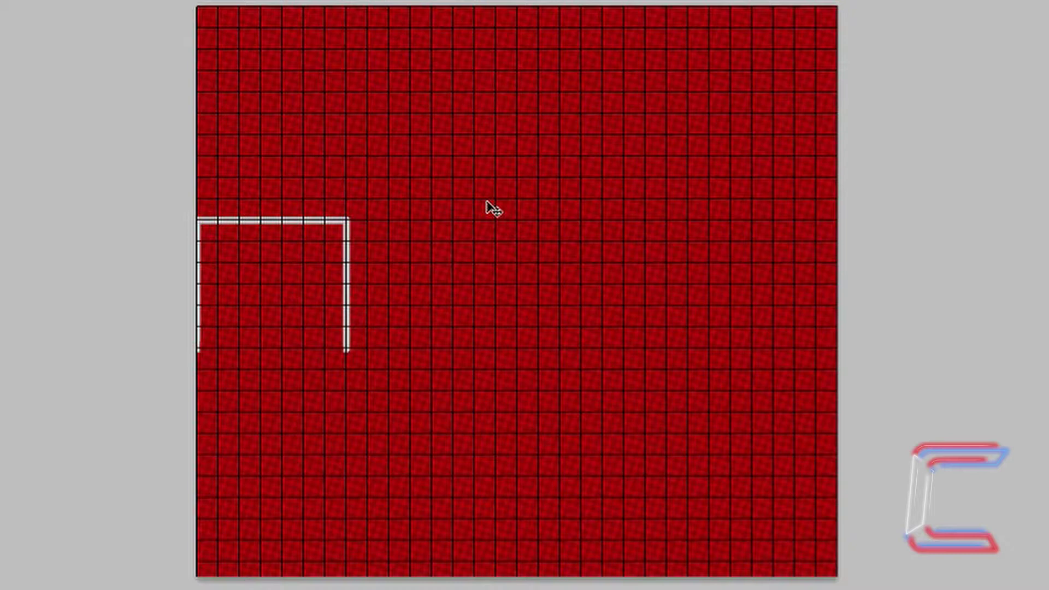
# Step: Warp the open frame's top into a rounded, symmetric arch using Free Transform Warp
pyautogui.hotkey('ctrl', 't')
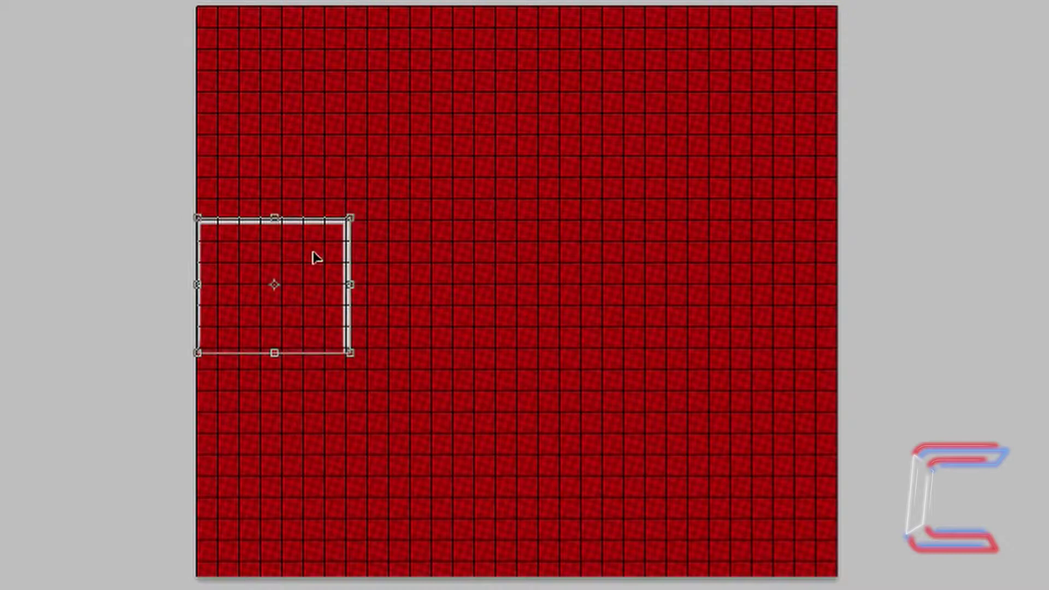
pyautogui.rightClick(315, 255)
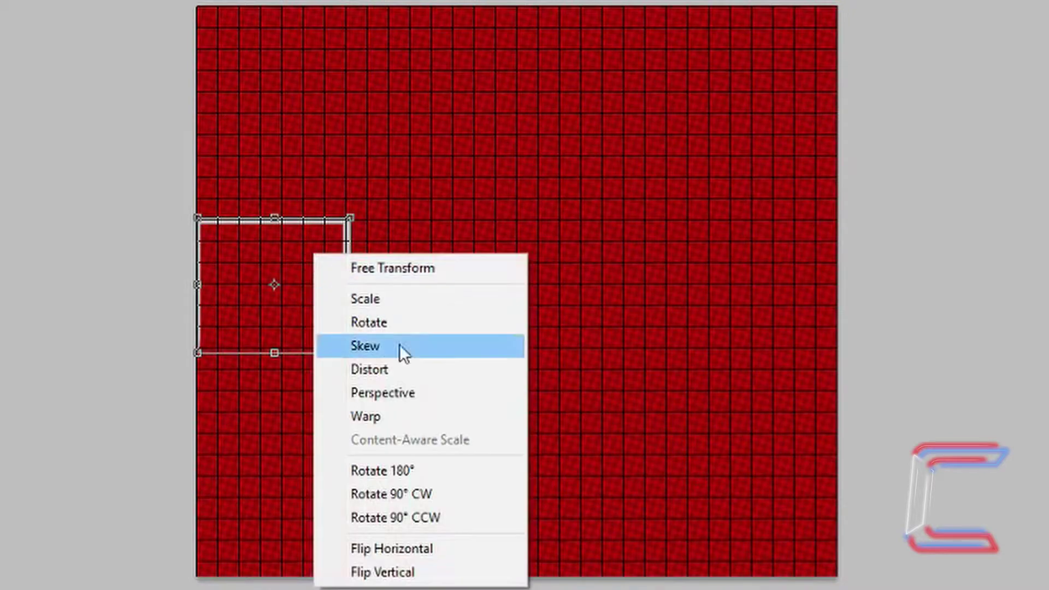
pyautogui.click(406, 412)
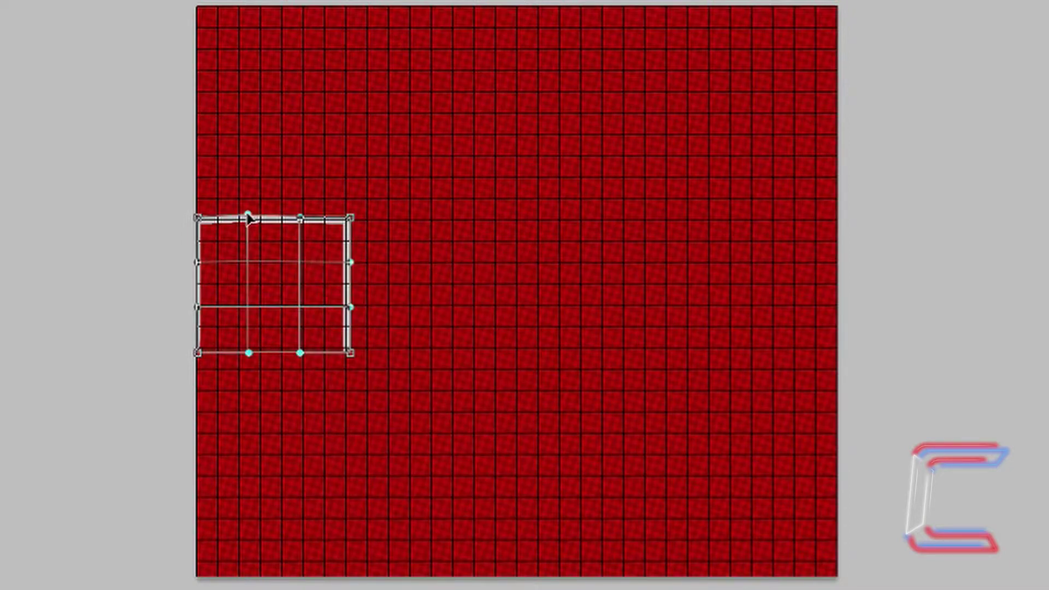
pyautogui.moveTo(248, 218); pyautogui.dragTo(248, 134)
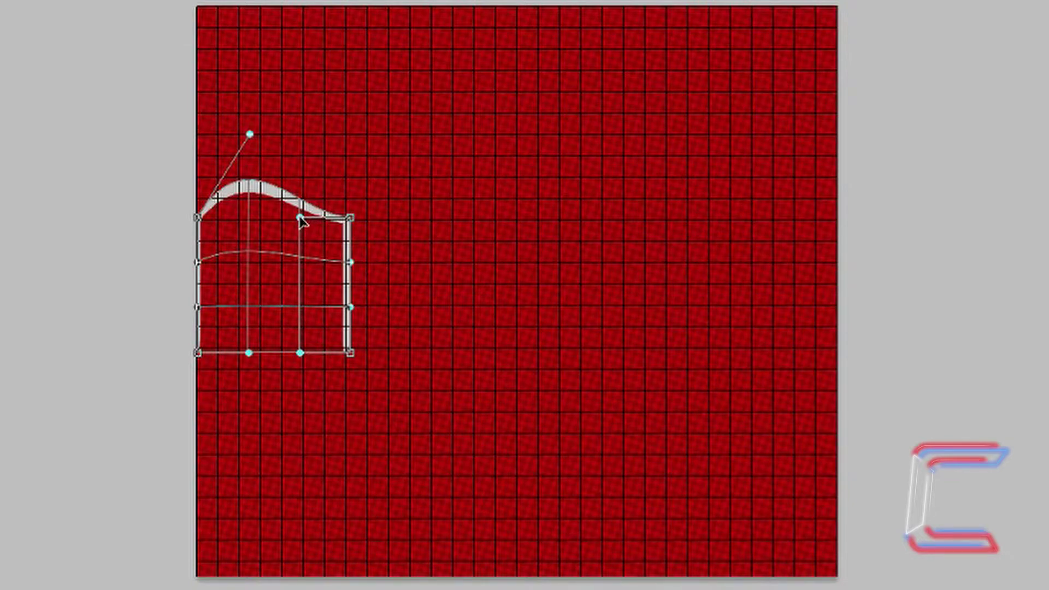
pyautogui.moveTo(299, 218); pyautogui.dragTo(299, 134)
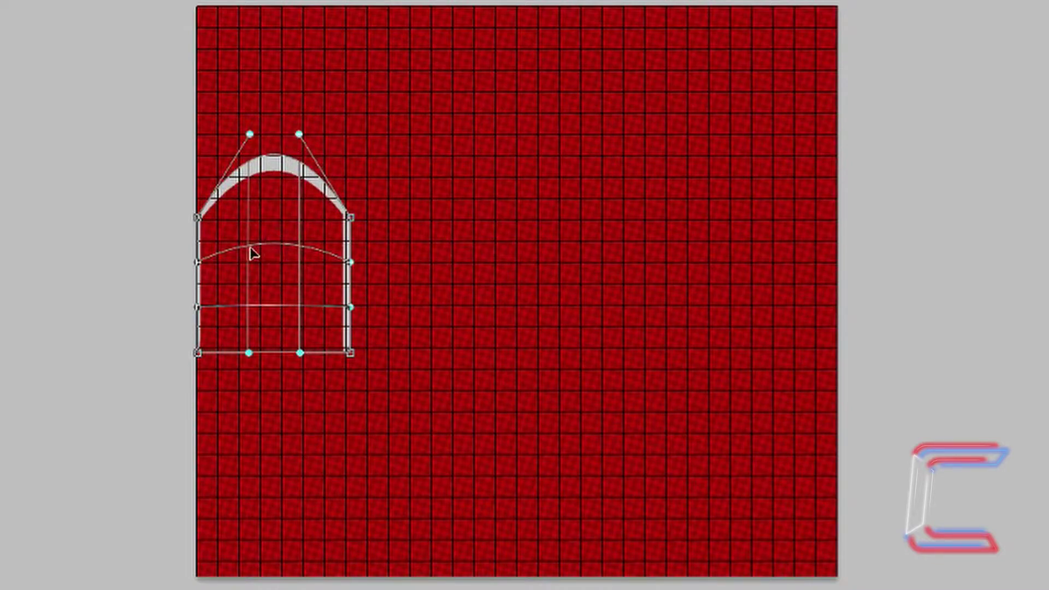
pyautogui.moveTo(253, 253); pyautogui.dragTo(250, 224)
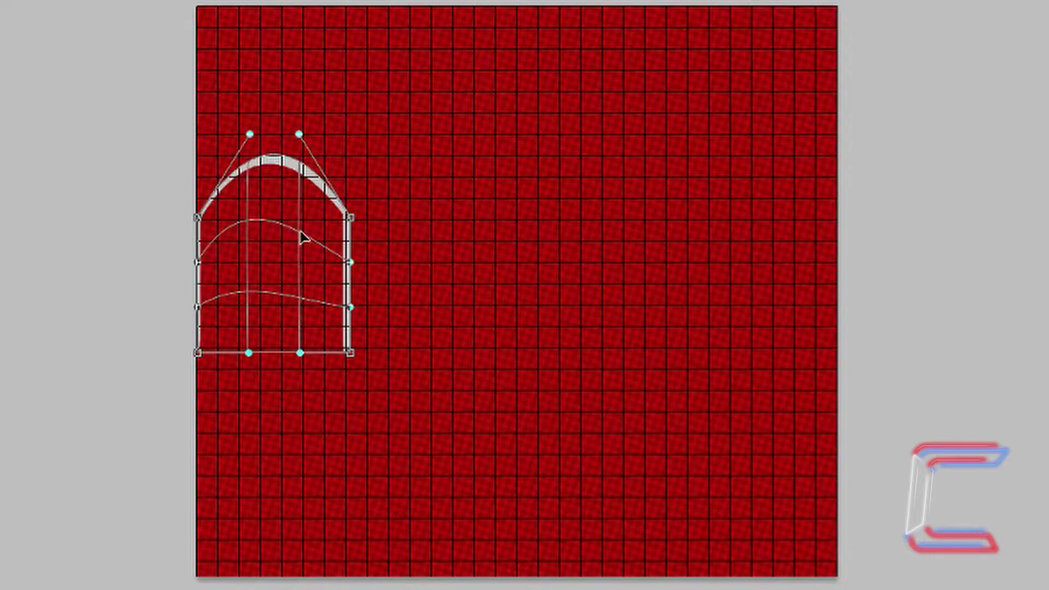
pyautogui.moveTo(302, 237); pyautogui.dragTo(306, 215)
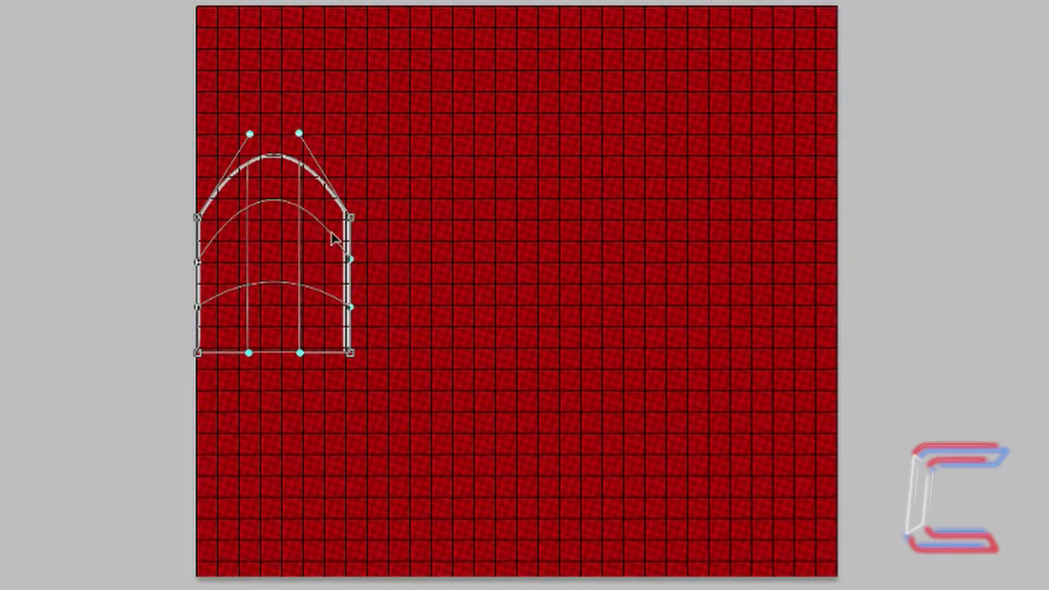
pyautogui.press('Return')
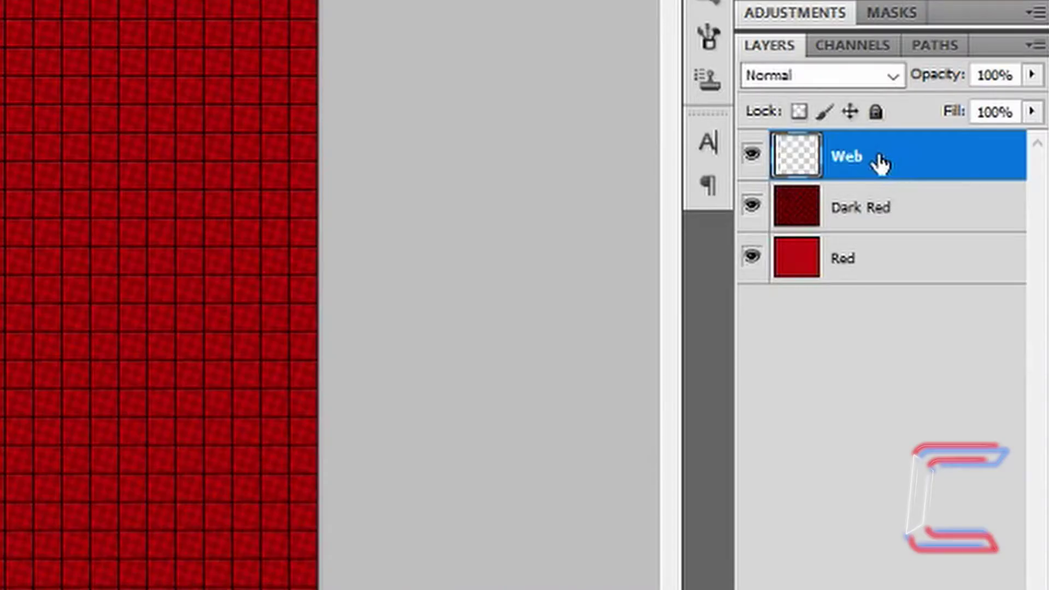
# Step: Duplicate the Web arch, place the copy to its right, and merge both into an m shape
pyautogui.rightClick(880, 163)
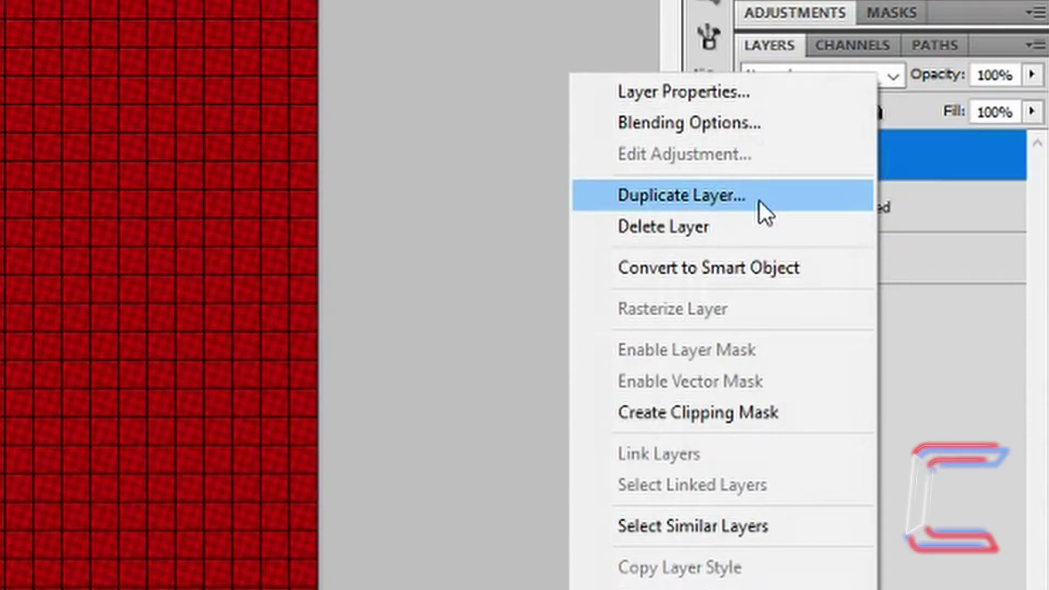
pyautogui.click(759, 201)
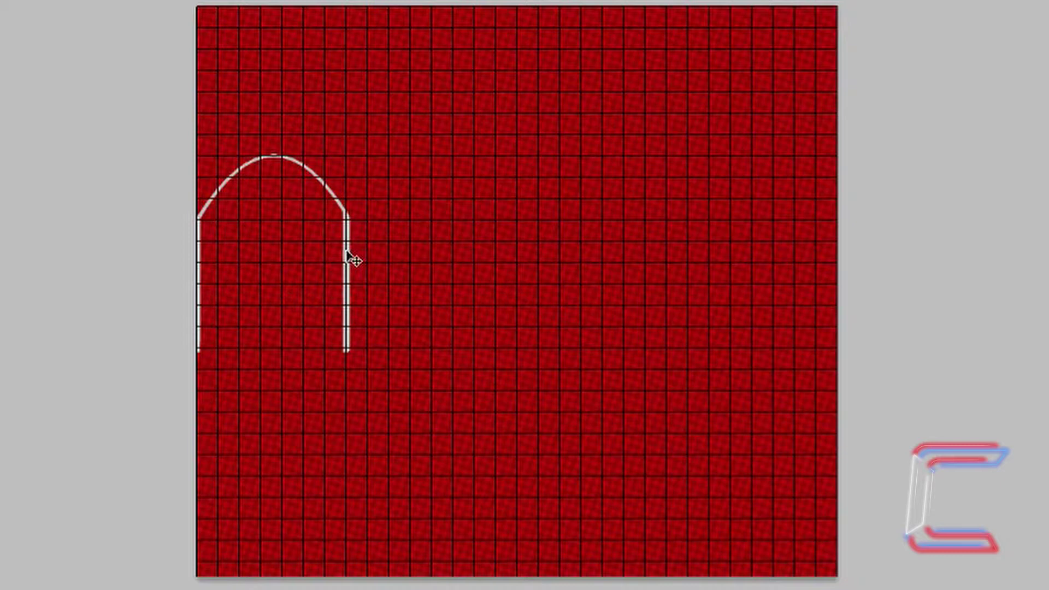
pyautogui.moveTo(350, 257); pyautogui.dragTo(493, 283)
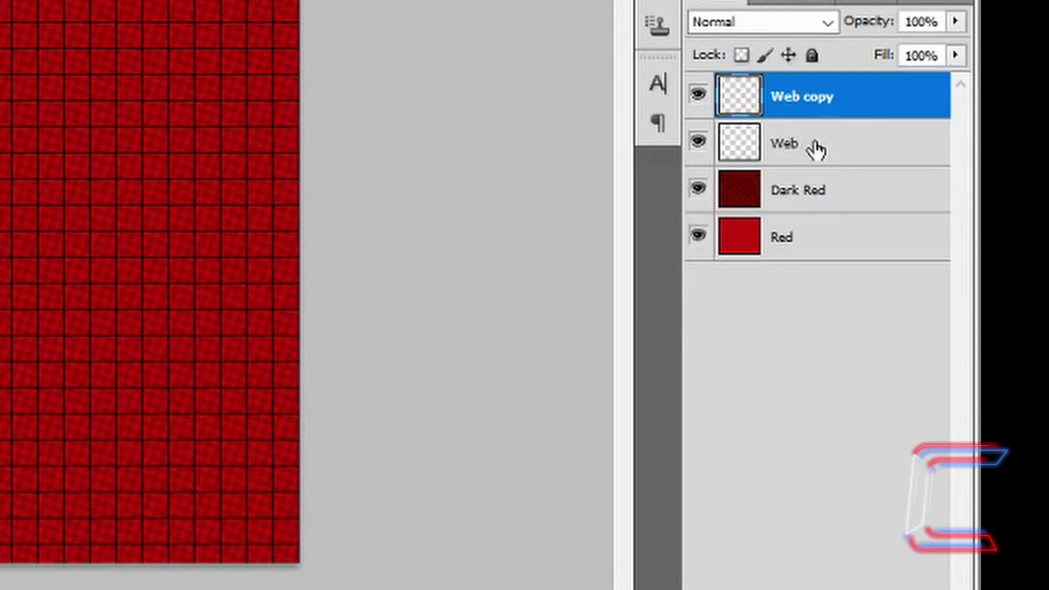
pyautogui.keyDown('shift'); pyautogui.click(816, 149); pyautogui.keyUp('shift')
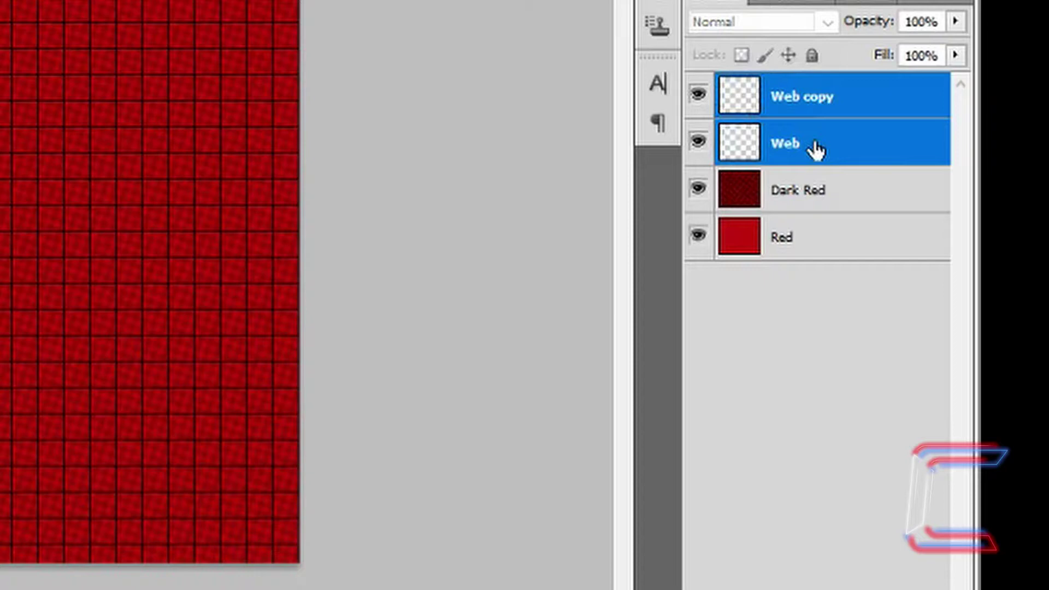
pyautogui.rightClick(817, 149)
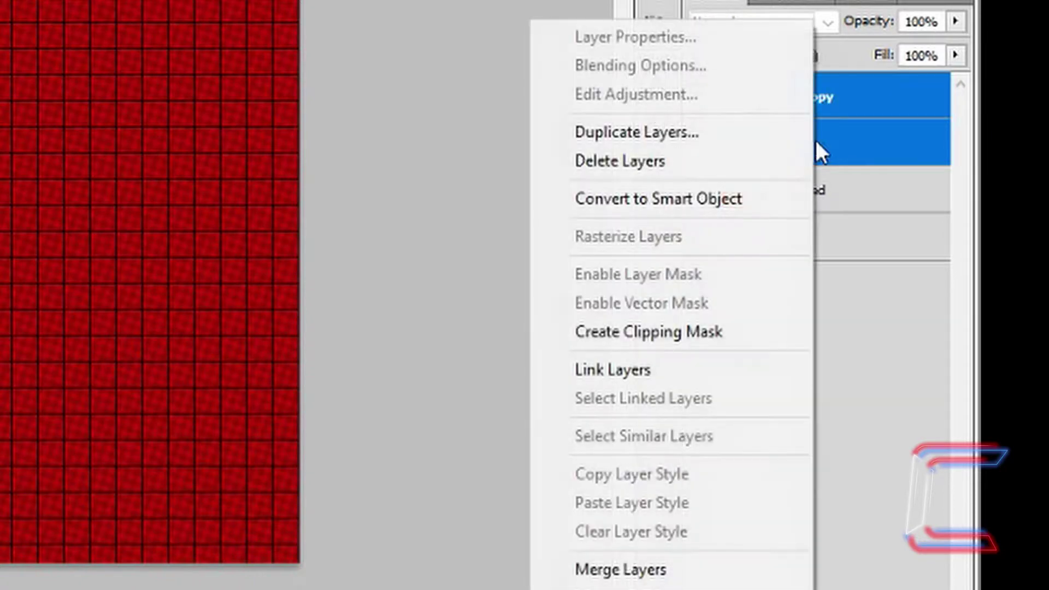
pyautogui.click(643, 573)
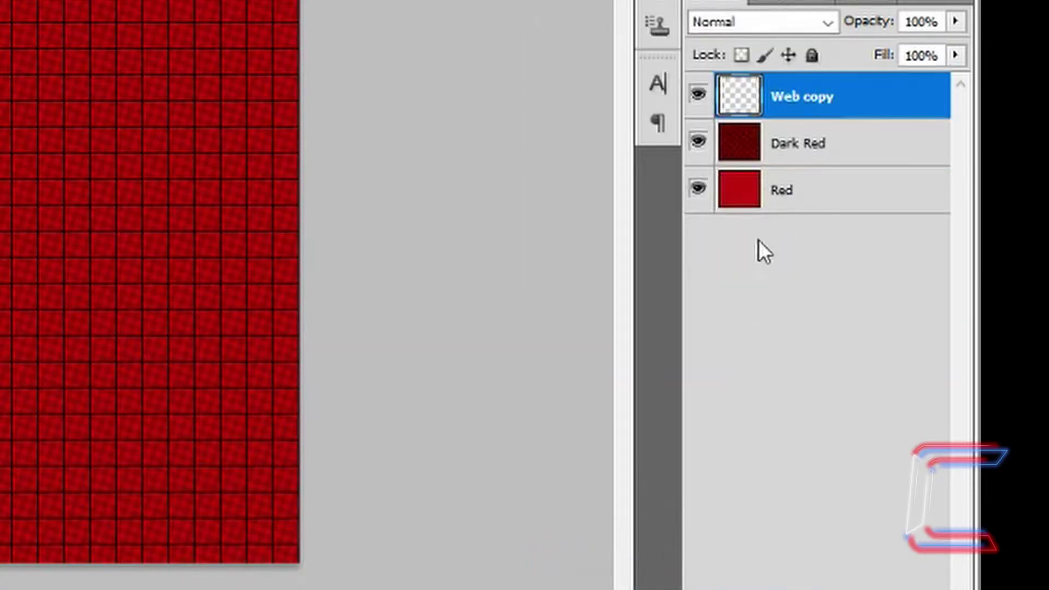
# Step: Duplicate the merged m layer and move the copy further right
pyautogui.rightClick(782, 104)
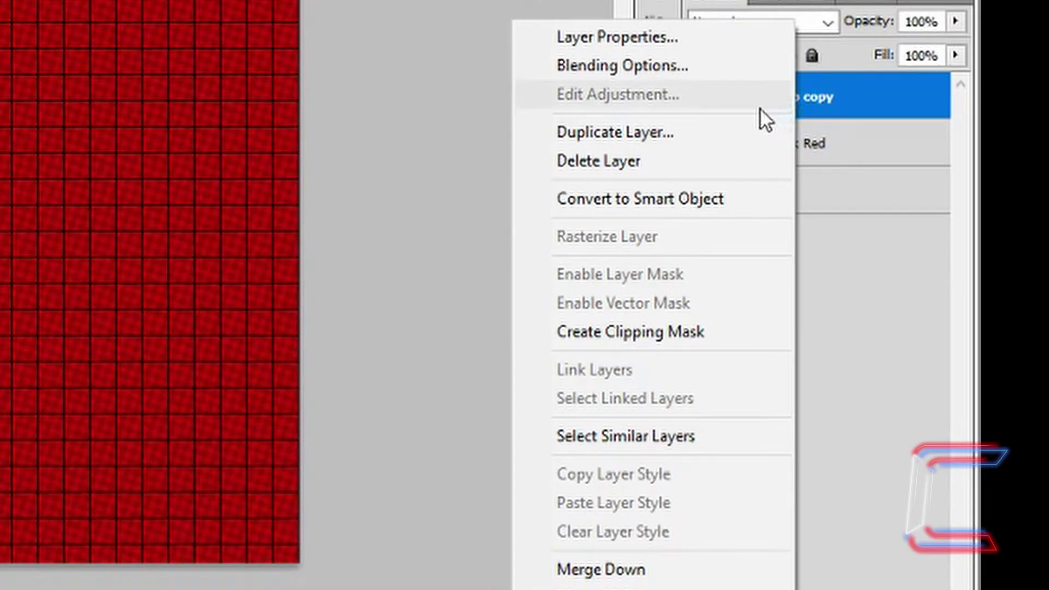
pyautogui.click(677, 137)
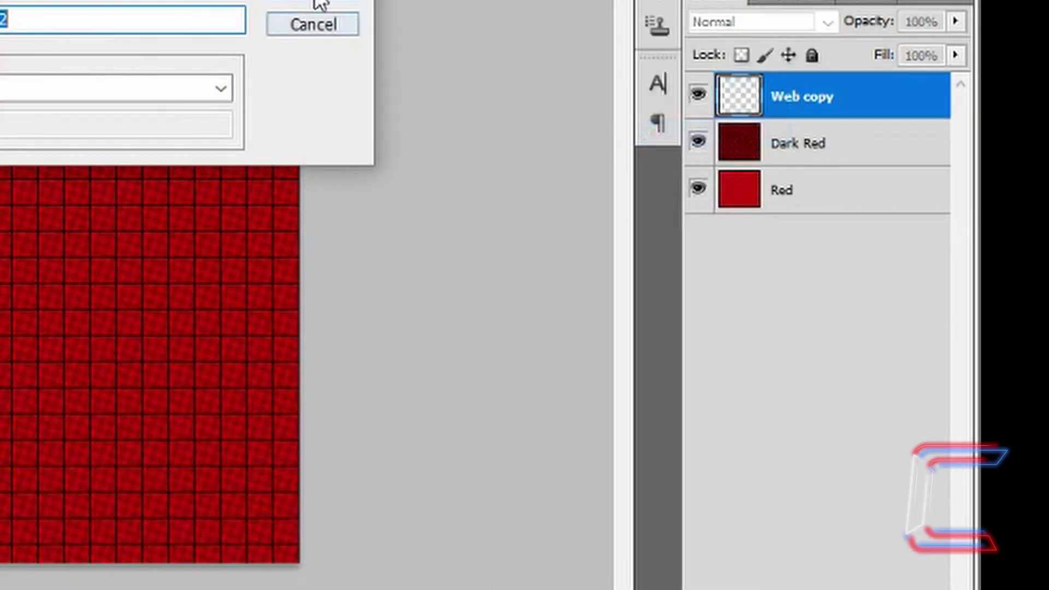
pyautogui.click(312, 7)
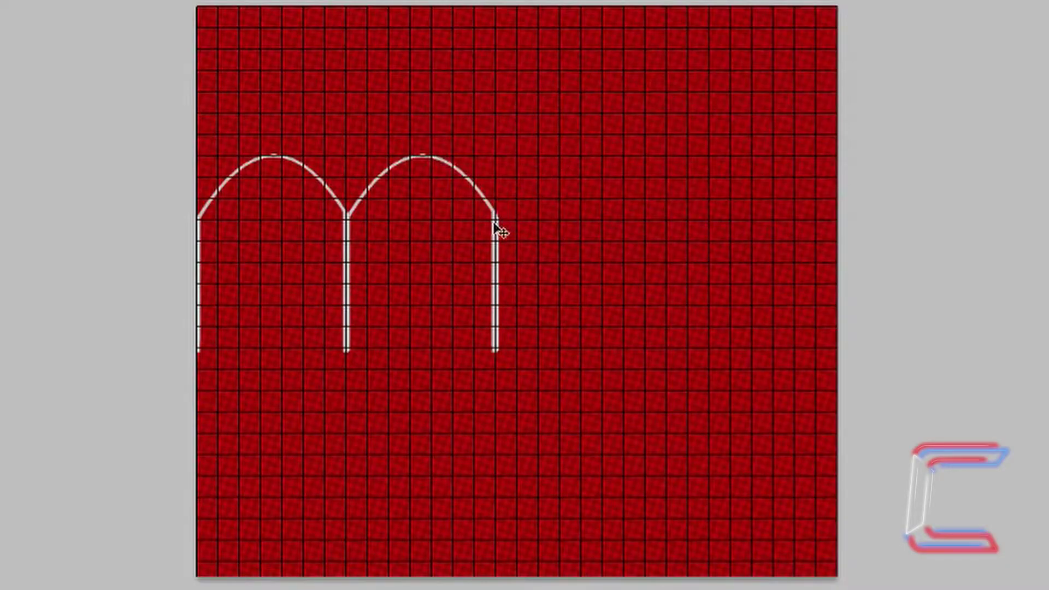
pyautogui.moveTo(495, 235); pyautogui.dragTo(792, 272)
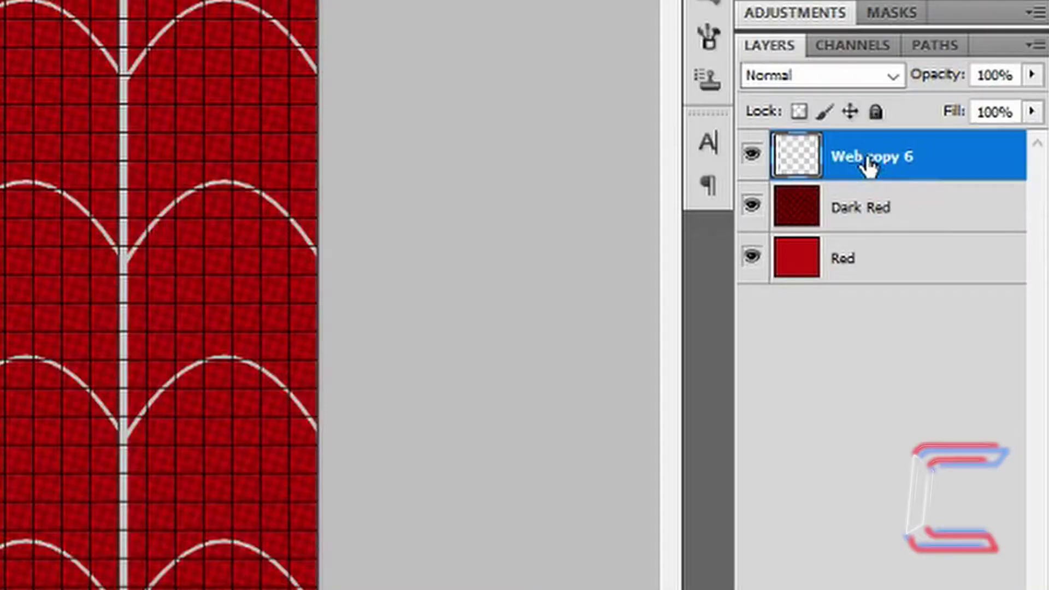
# Step: Rename Web copy 6 to Web, nudge the pattern left and up, and hide the grid
pyautogui.doubleClick(869, 164)
pyautogui.click(910, 160)
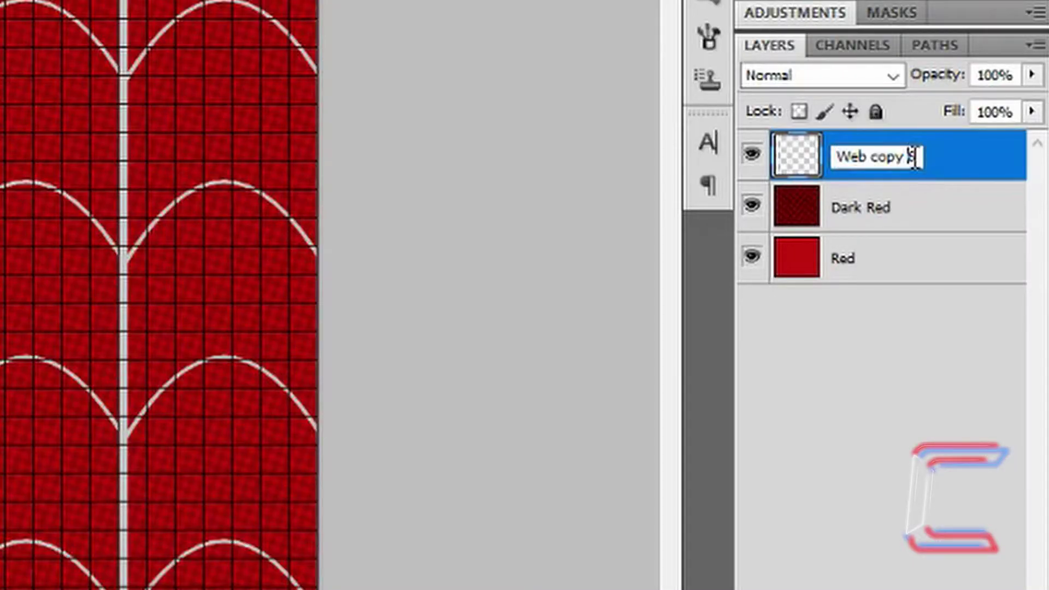
pyautogui.press('BackSpace')
pyautogui.press('BackSpace')
pyautogui.press('BackSpace')
pyautogui.press('BackSpace')
pyautogui.press('BackSpace')
pyautogui.press('BackSpace')
pyautogui.press('BackSpace')
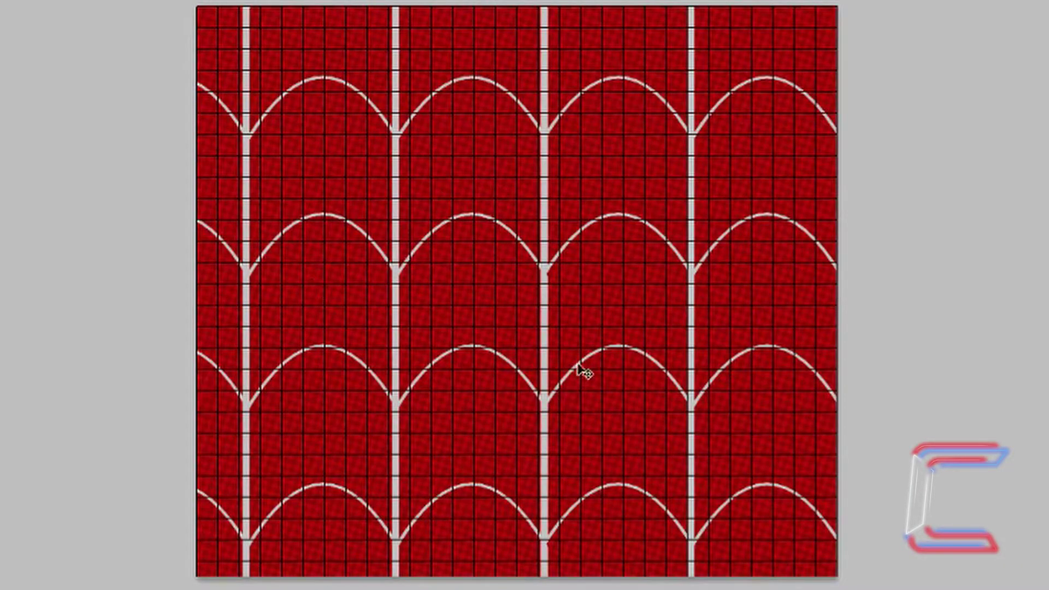
pyautogui.moveTo(578, 349); pyautogui.dragTo(569, 349)
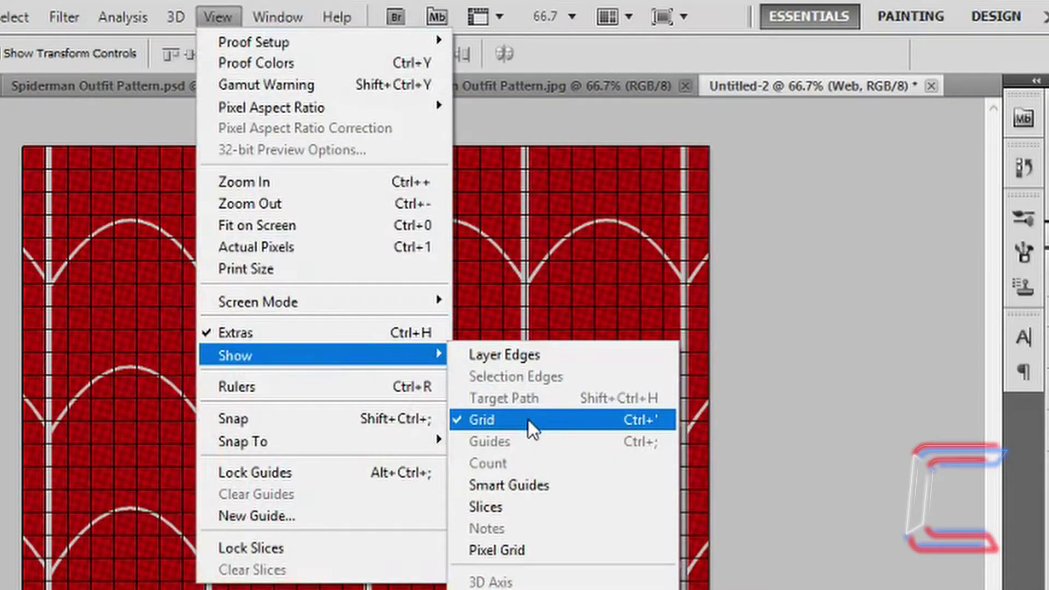
pyautogui.click(528, 419)
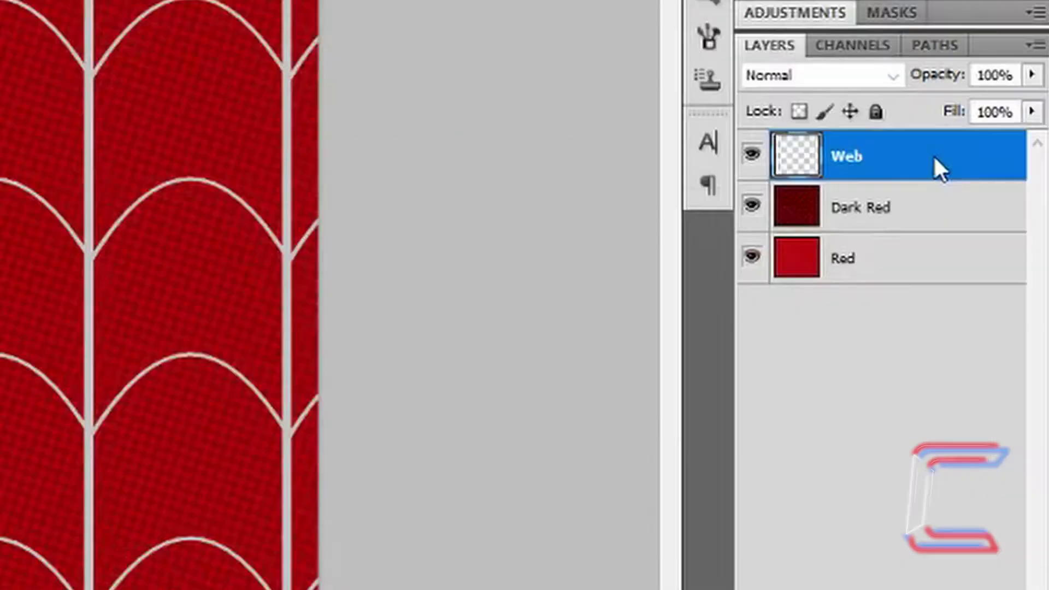
# Step: Give the Web layer a Darken drop shadow: 90% opacity, 90°, 5 px distance, 18% spread, 9 px size
pyautogui.doubleClick(902, 160)
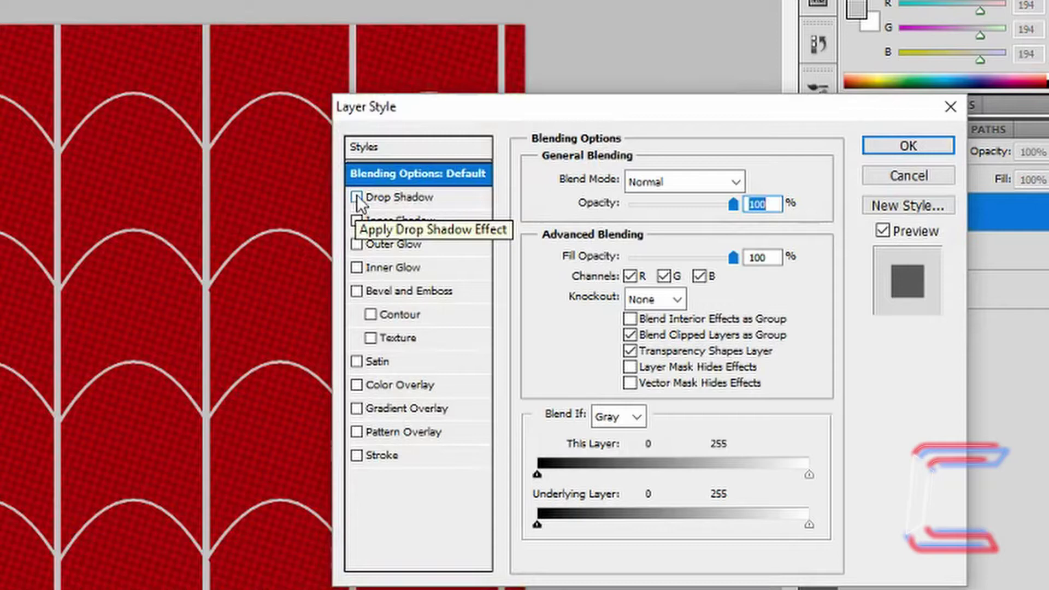
pyautogui.click(356, 195)
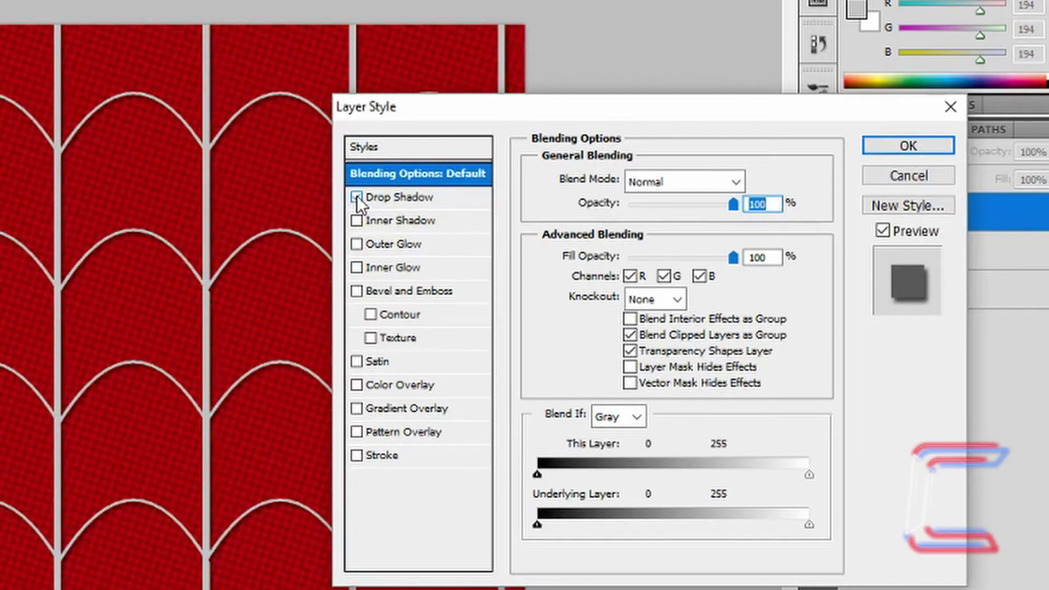
pyautogui.click(382, 196)
pyautogui.click(711, 183)
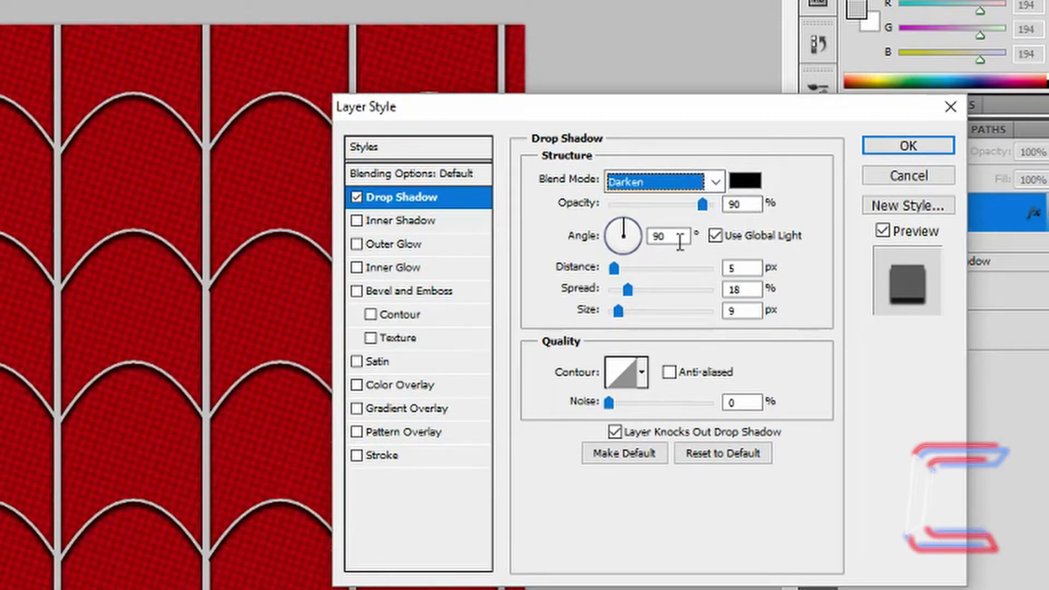
pyautogui.click(758, 271)
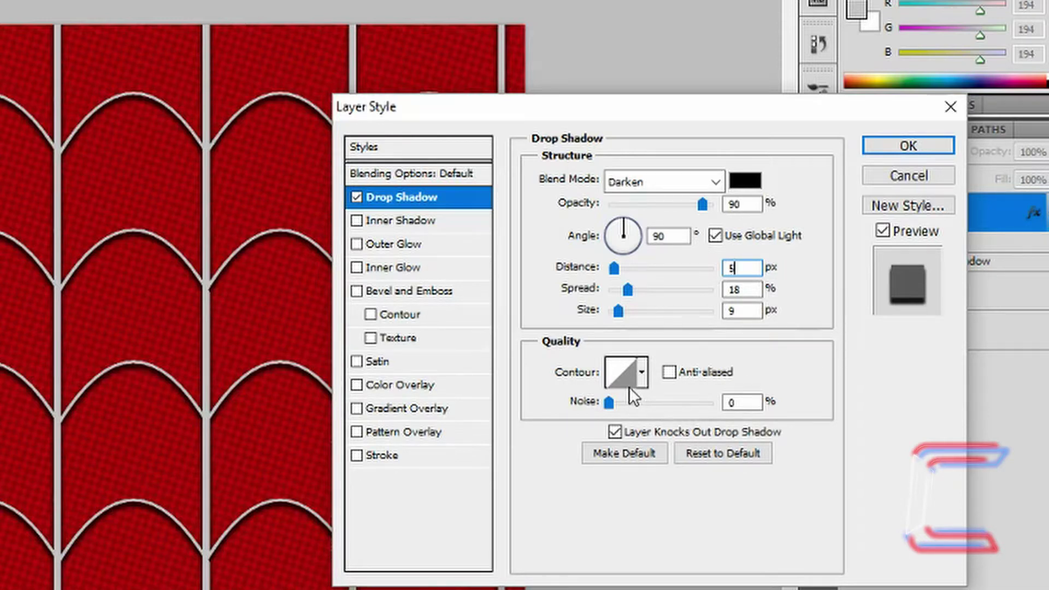
pyautogui.click(895, 143)
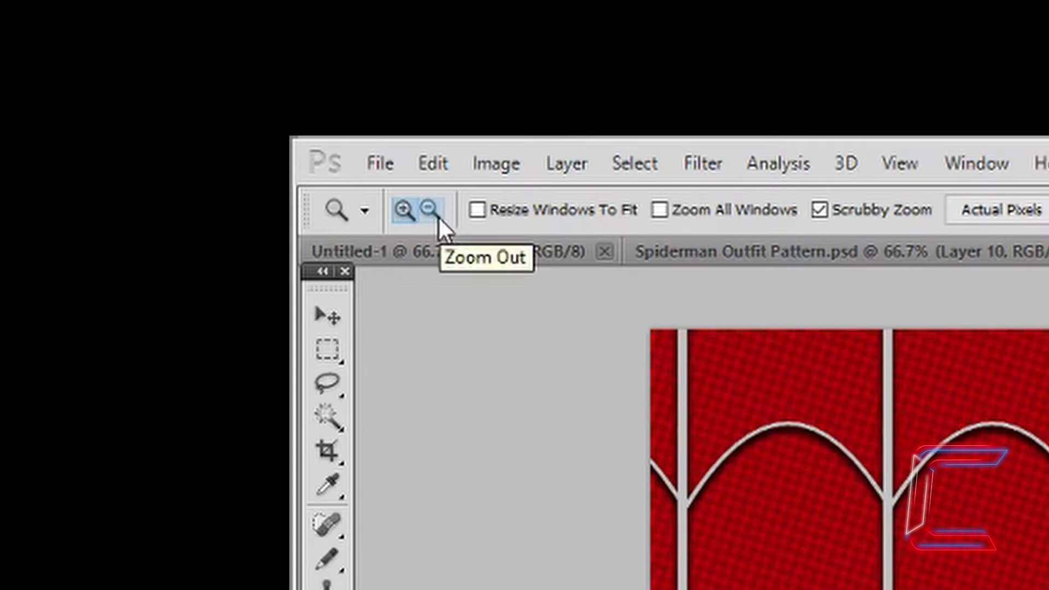
# Step: Zoom out to fit the whole web pattern, then put the Web layer into free transform
pyautogui.click(436, 216)
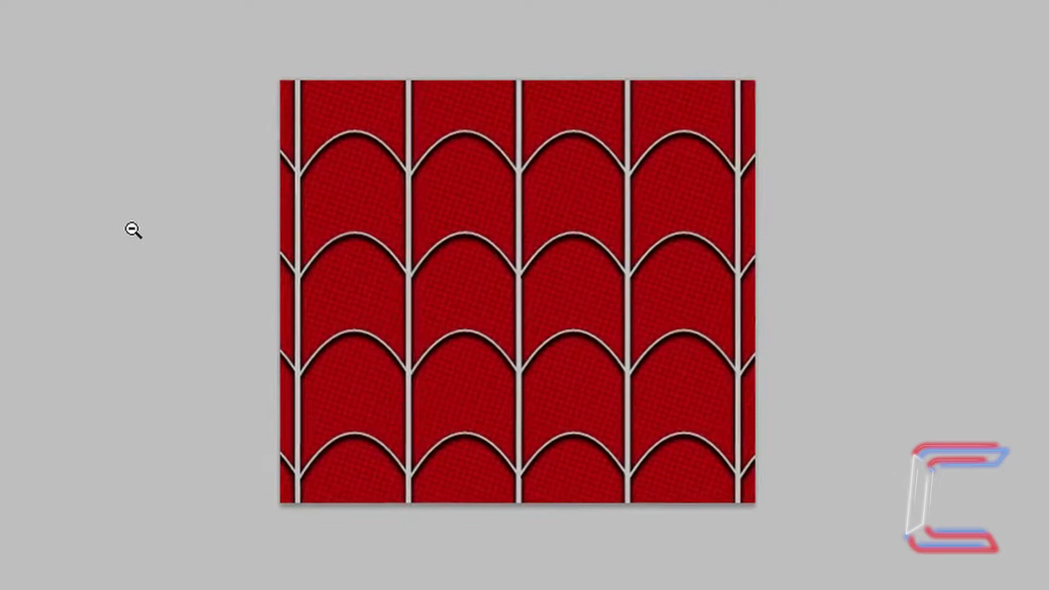
pyautogui.click(378, 588)
pyautogui.hotkey('ctrl', 't')
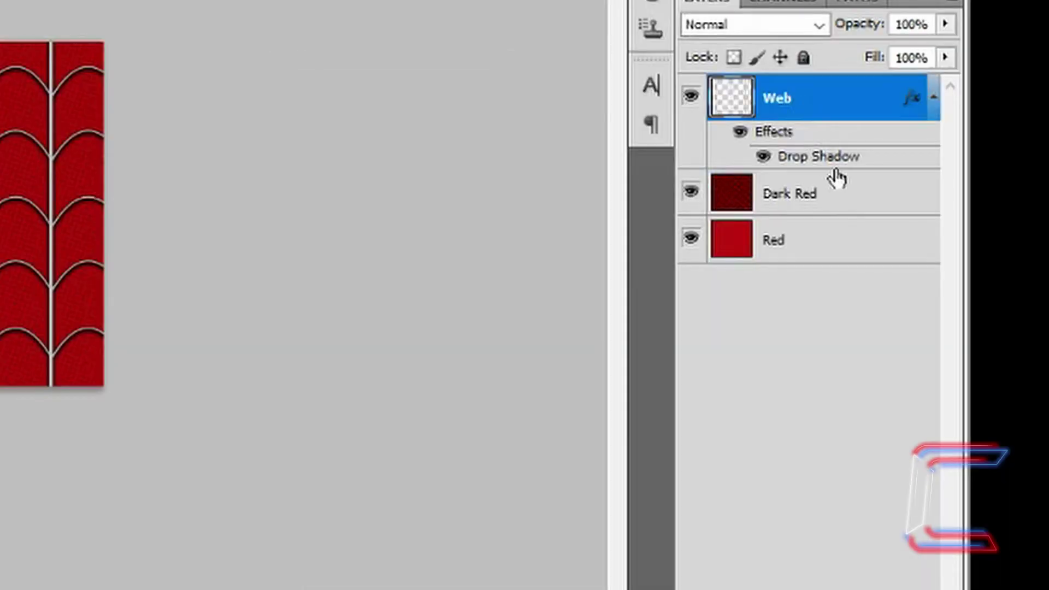
# Step: Merge the Dark Red and Web layers and warp the merged pattern into a bulge
pyautogui.keyDown('shift'); pyautogui.click(850, 212); pyautogui.keyUp('shift')
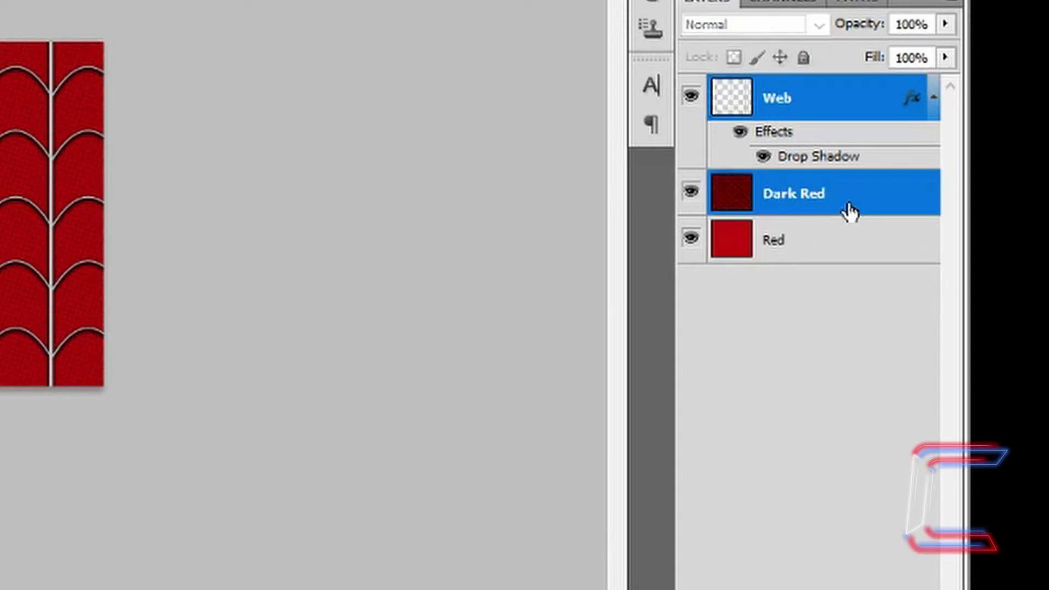
pyautogui.rightClick(845, 210)
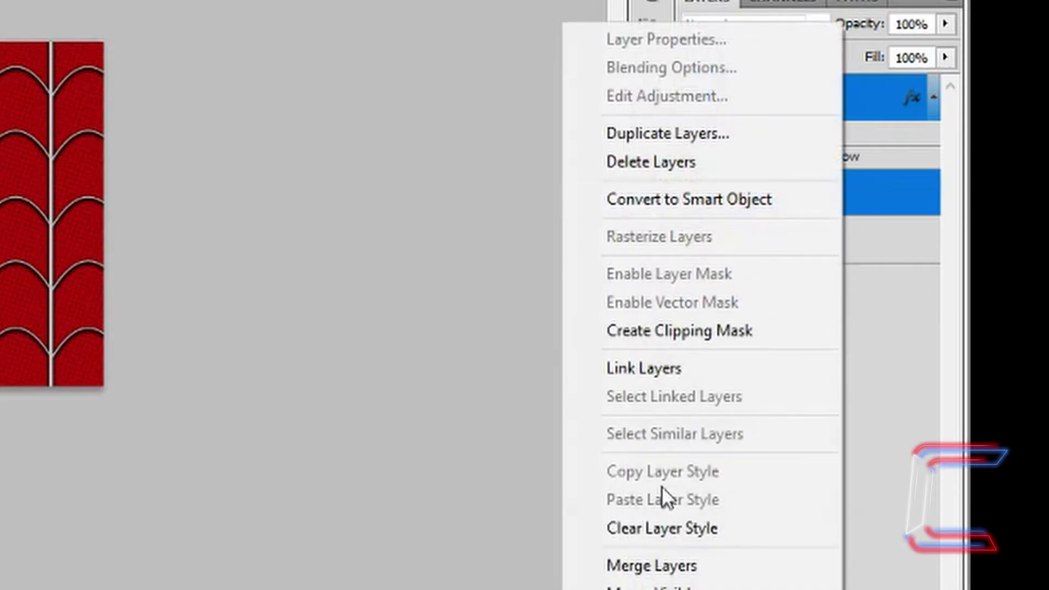
pyautogui.click(650, 566)
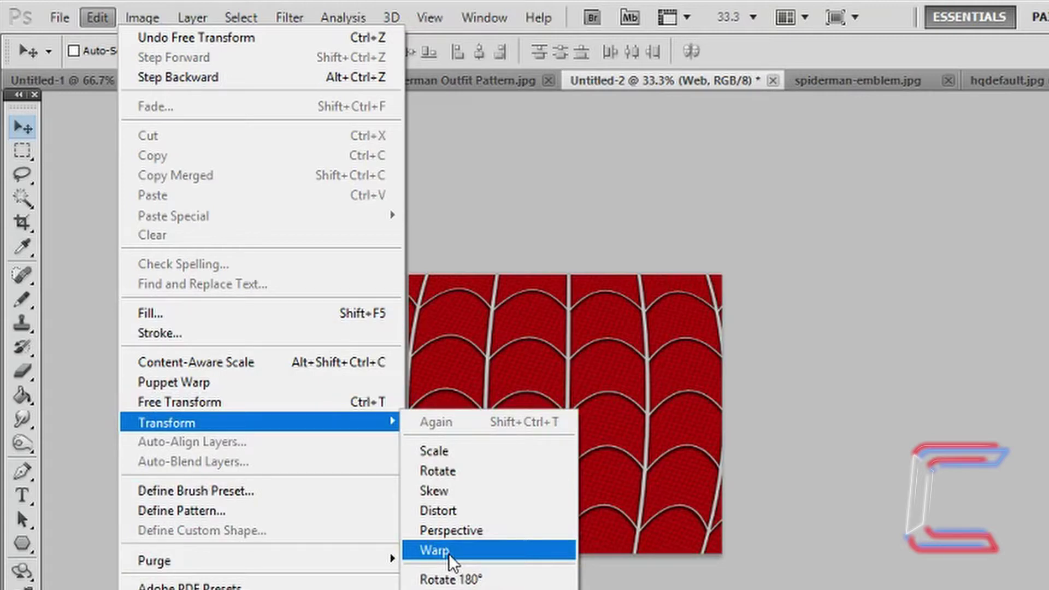
pyautogui.click(447, 550)
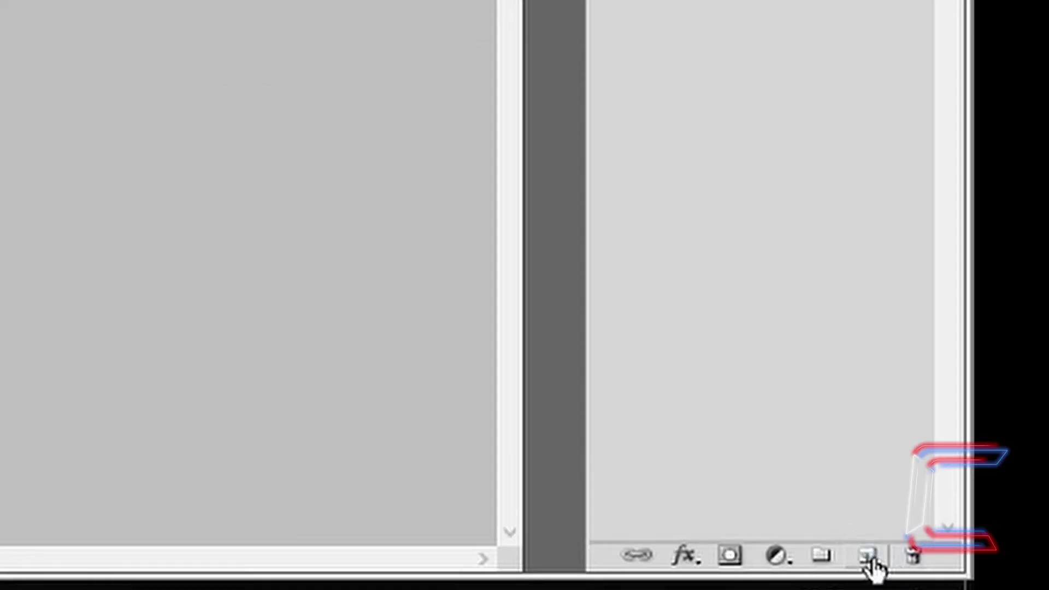
# Step: Rename the new layer 'Black' and fill it with solid black
pyautogui.doubleClick(862, 157)
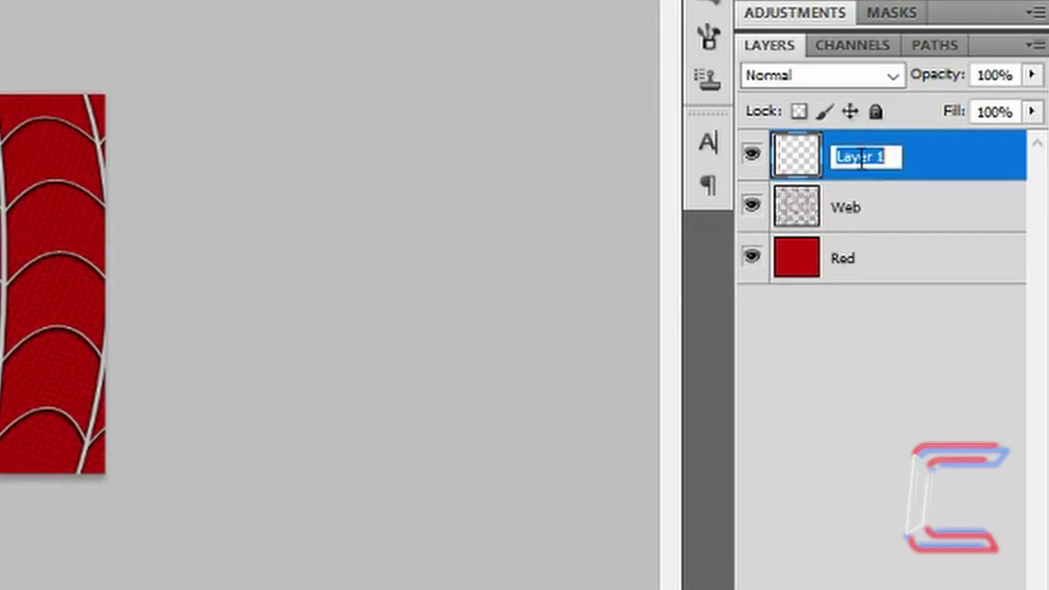
pyautogui.write('Black')
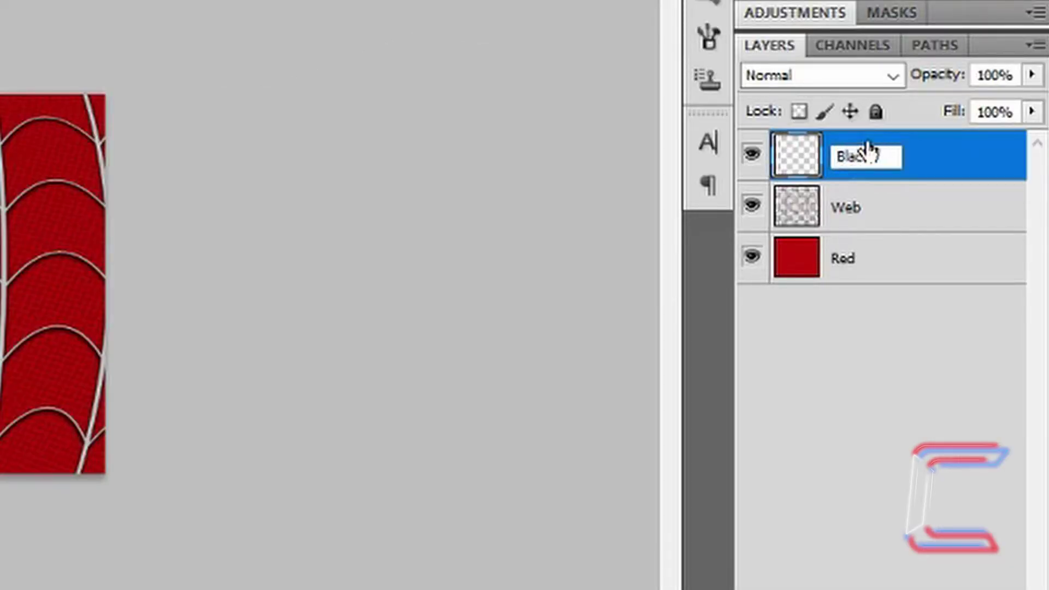
pyautogui.press('Return')
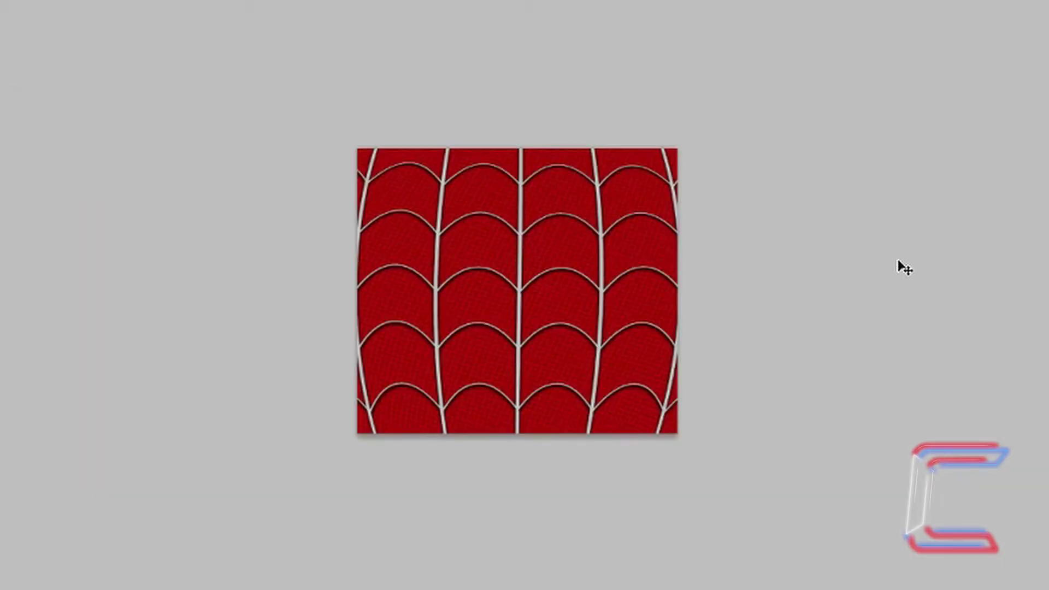
pyautogui.hotkey('shift', 'F5')
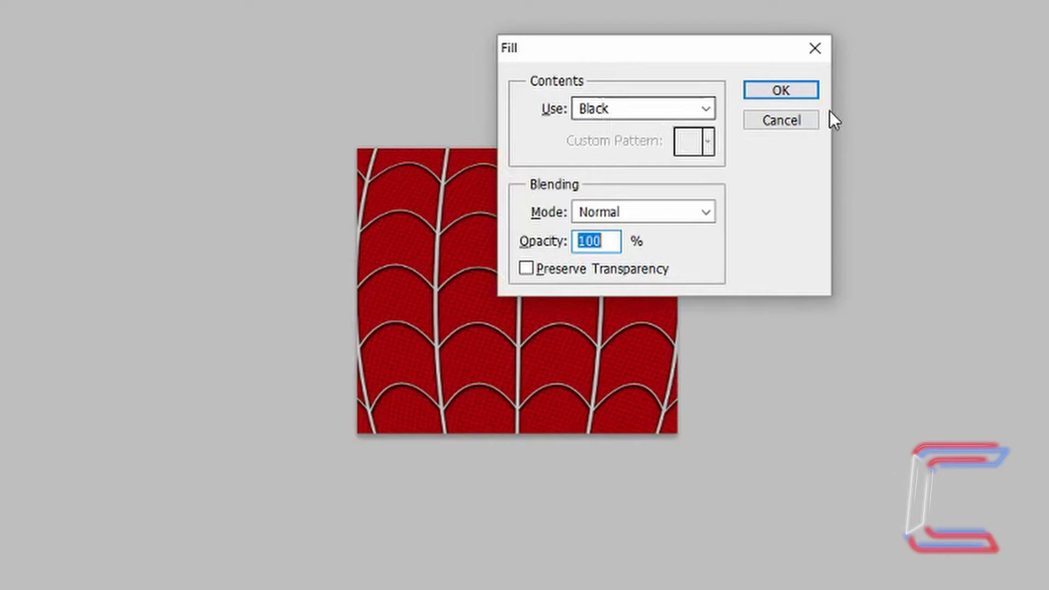
pyautogui.click(796, 92)
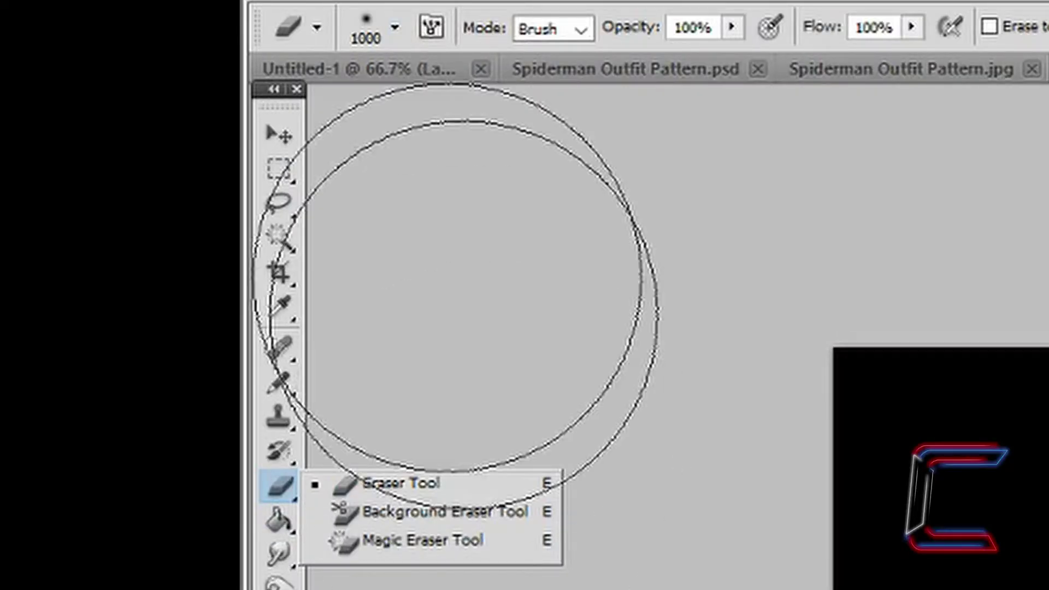
# Step: Erase the black layer's centre with a 1000 px soft eraser to reveal the red web
pyautogui.click(394, 28)
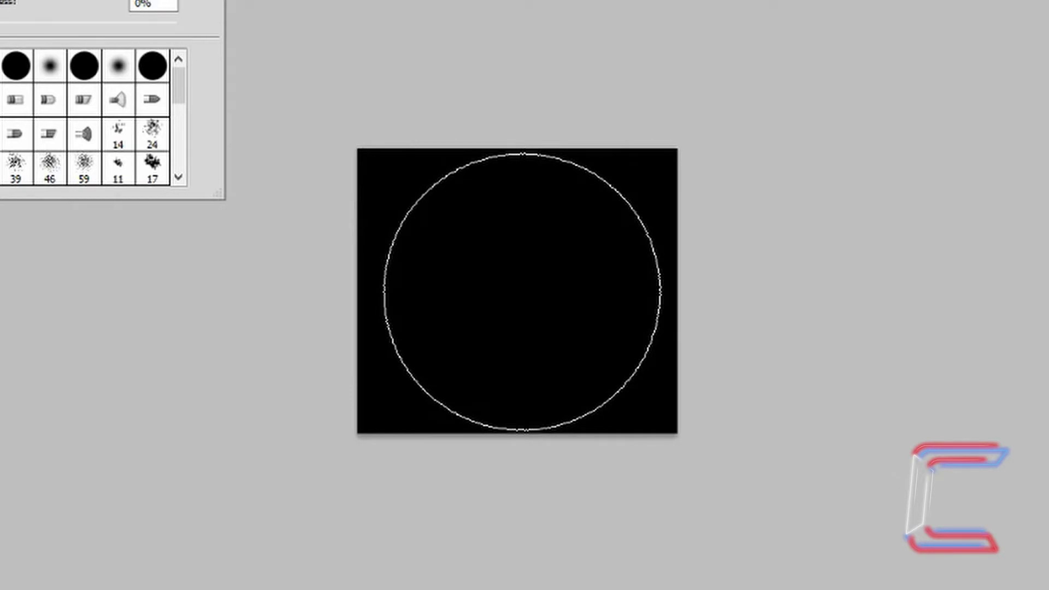
pyautogui.click(522, 292)
pyautogui.click(527, 298)
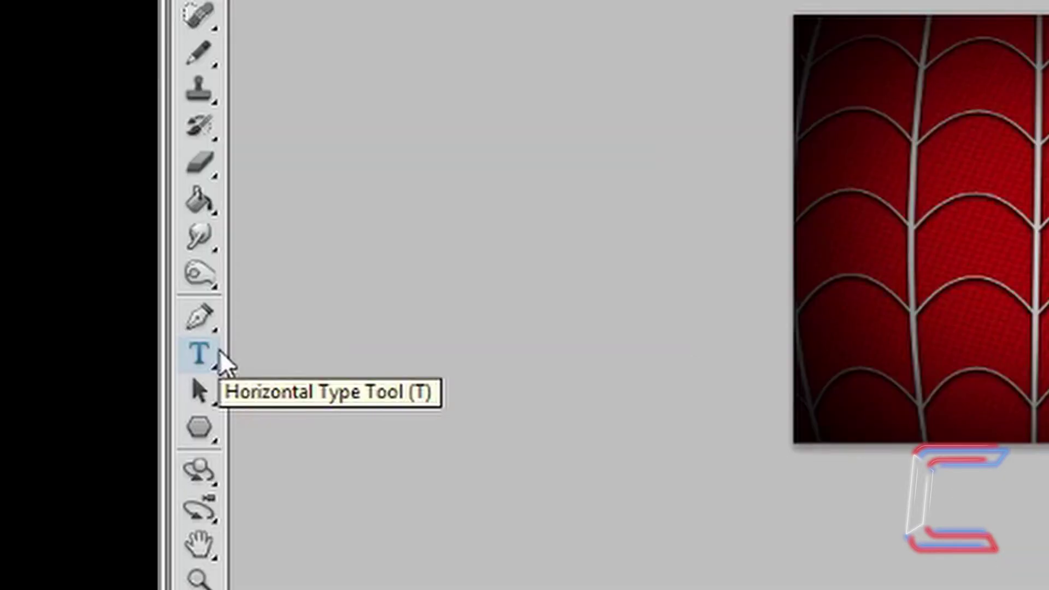
# Step: Type a 200 pt Gill Sans MT letter C and rasterize its layer
pyautogui.click(215, 355)
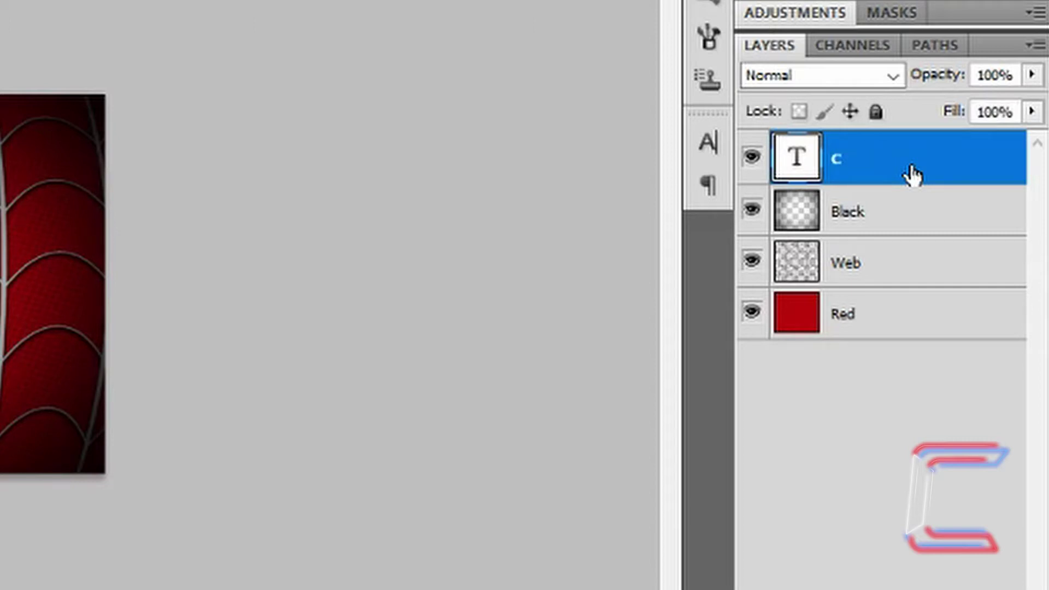
pyautogui.rightClick(911, 171)
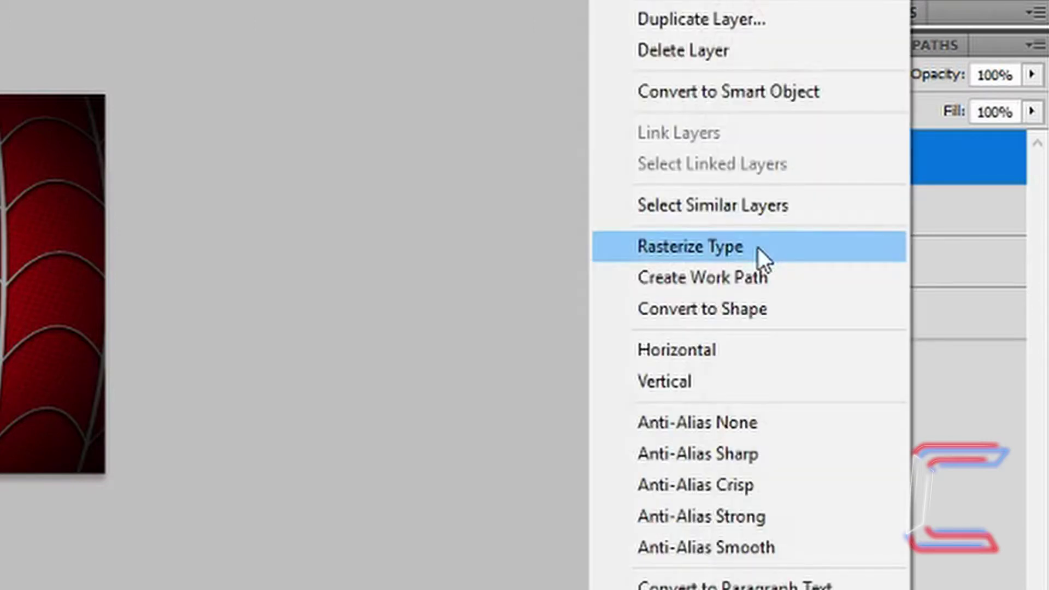
pyautogui.click(759, 247)
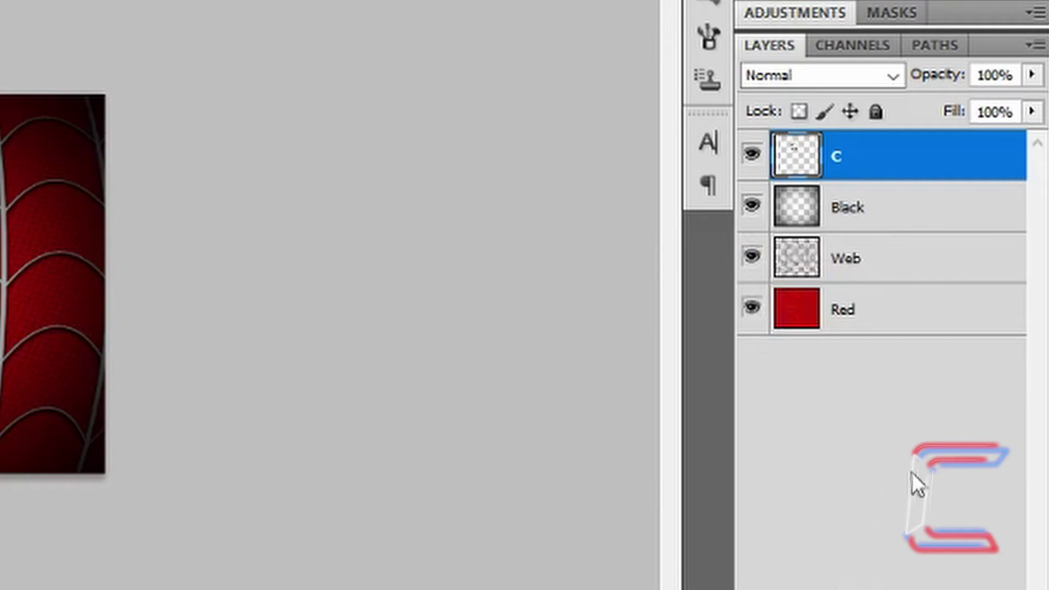
# Step: Hide the Black, Web and Red layers, leaving only the letter C visible
pyautogui.click(753, 208)
pyautogui.click(750, 258)
pyautogui.click(751, 309)
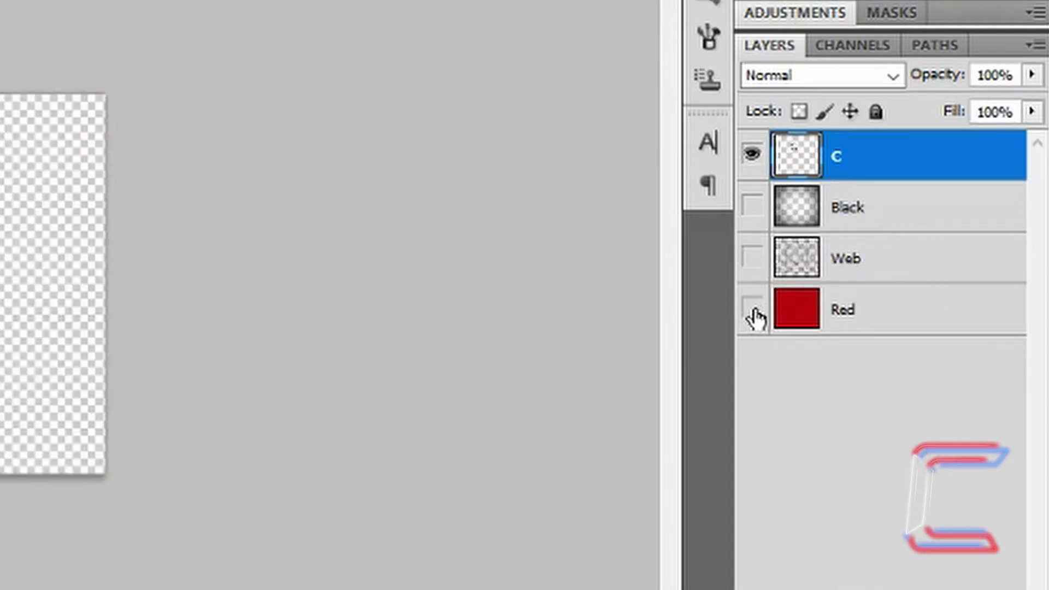
# Step: Zoom in closely on the letter C
pyautogui.press('z')
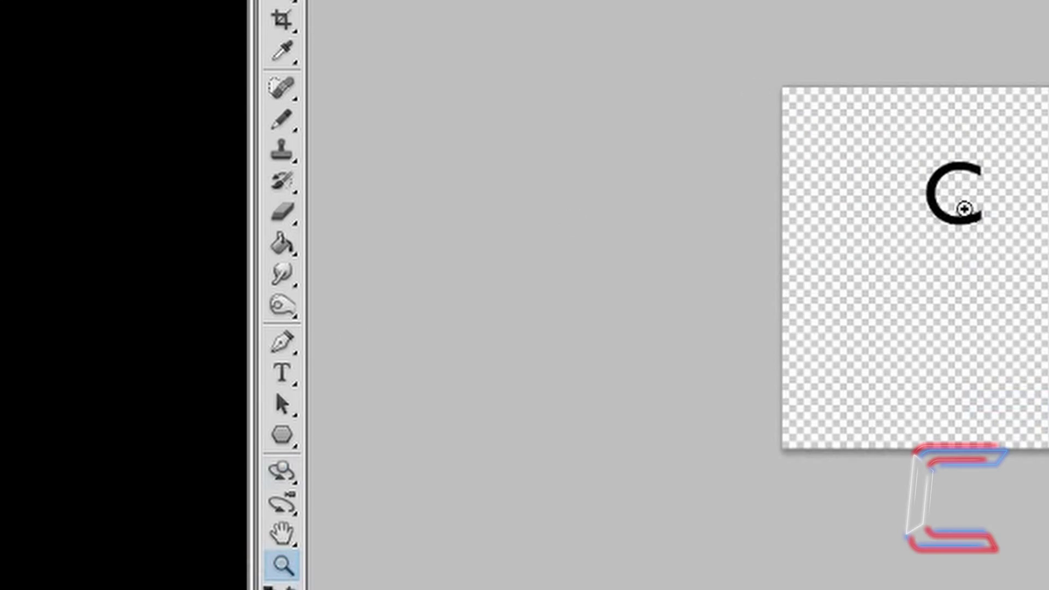
pyautogui.click(932, 149)
pyautogui.click(931, 147)
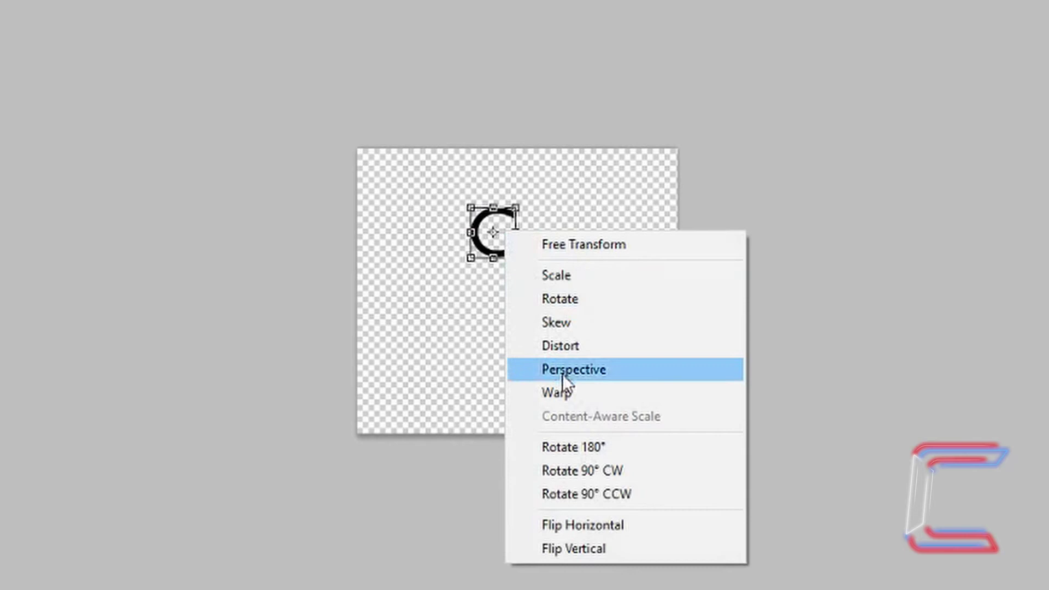
pyautogui.click(568, 399)
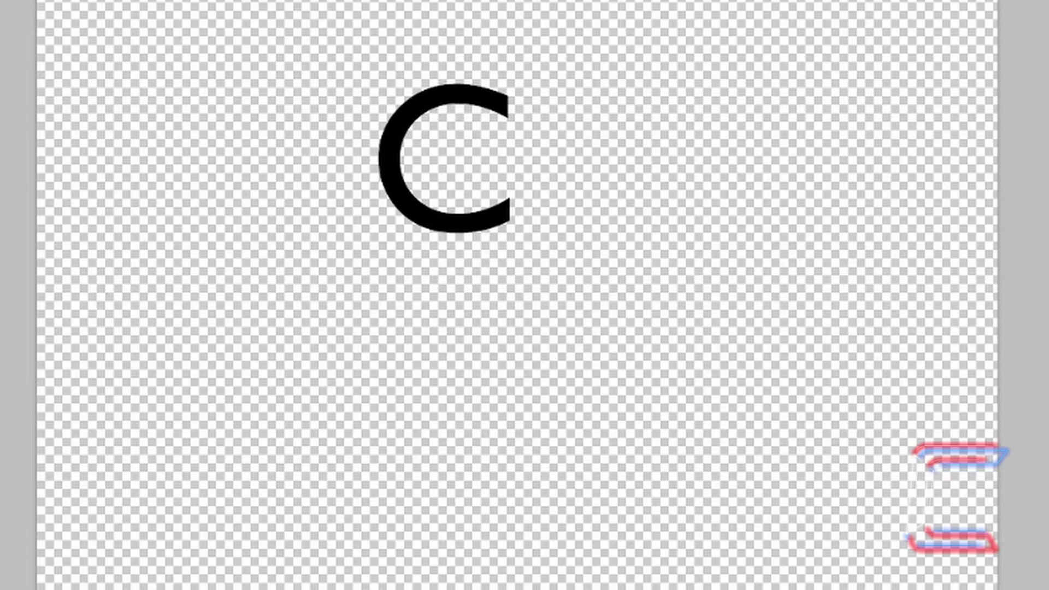
# Step: Warp the letter C, dragging the right-side grid handles so both tips pinch into thin points
pyautogui.hotkey('ctrl', 't')
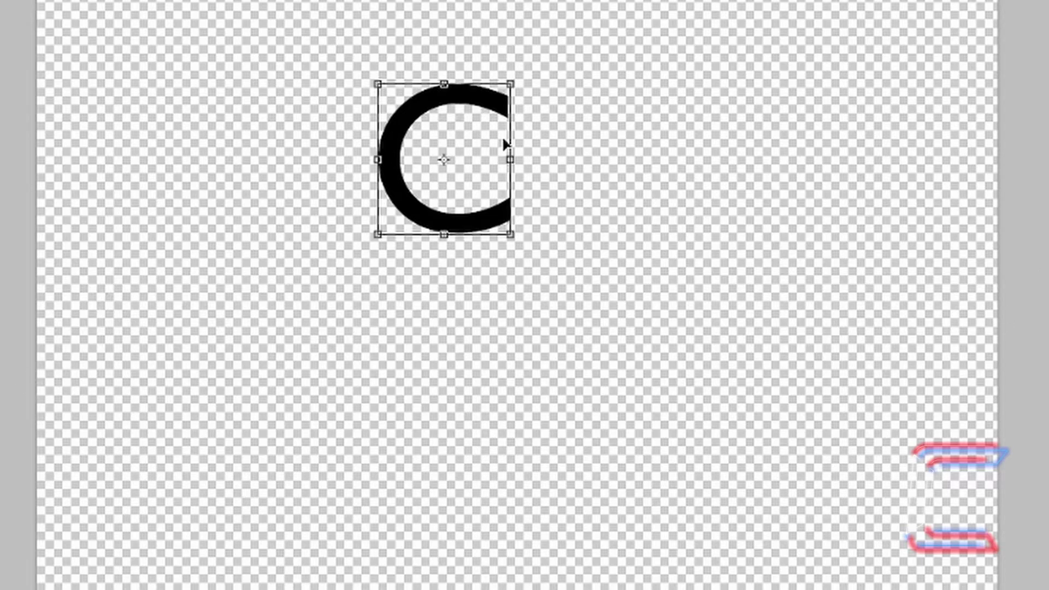
pyautogui.rightClick(490, 164)
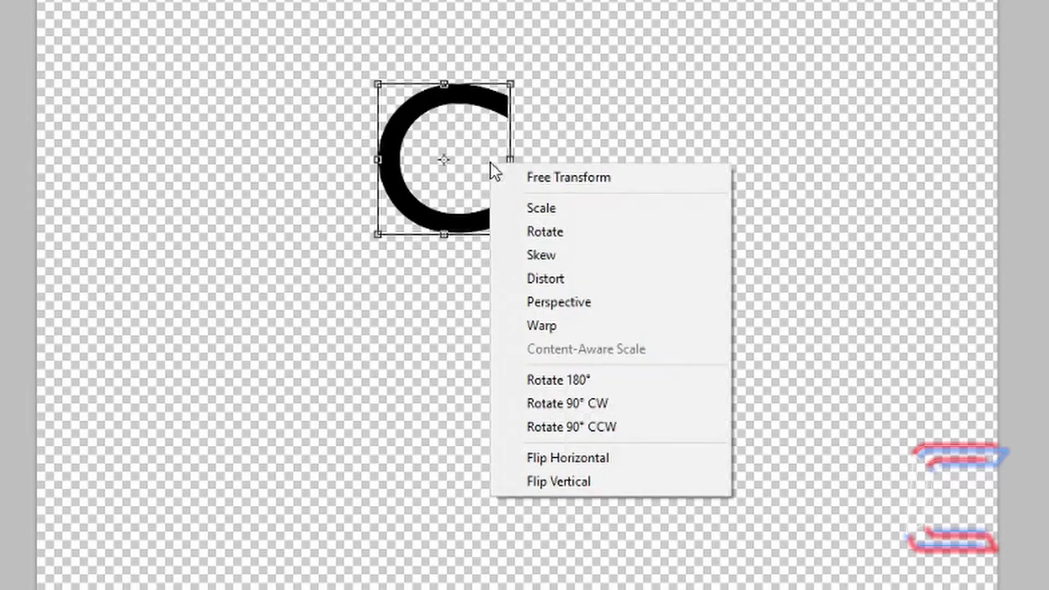
pyautogui.click(594, 334)
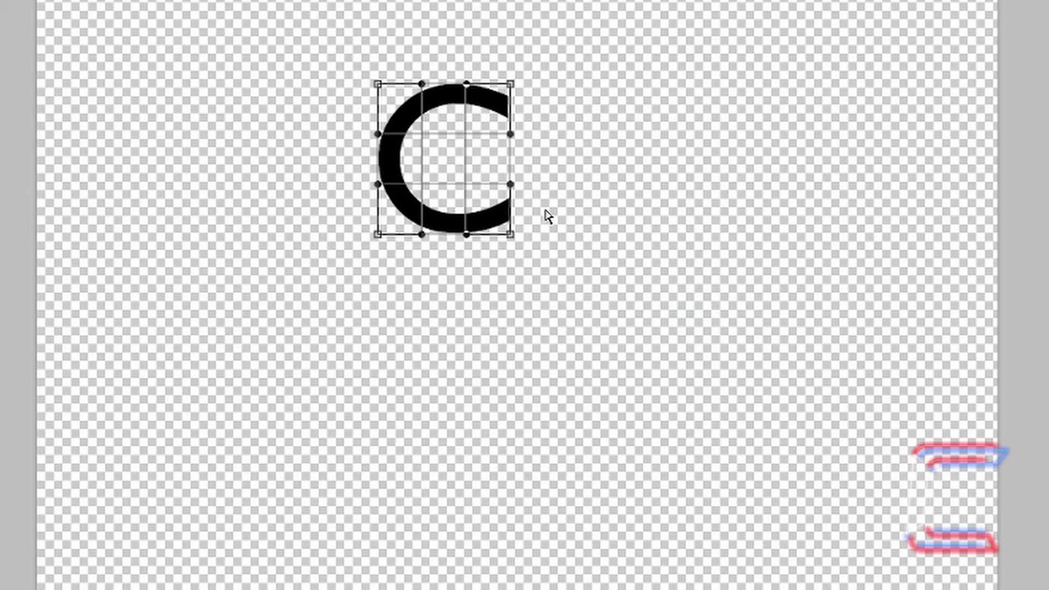
pyautogui.moveTo(510, 134); pyautogui.dragTo(511, 104)
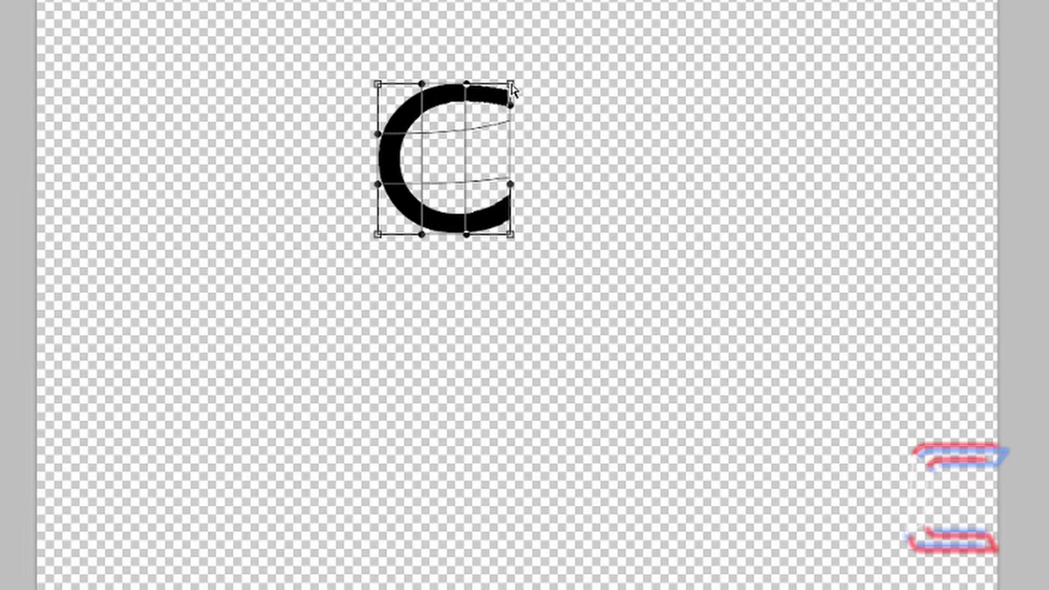
pyautogui.moveTo(510, 84); pyautogui.dragTo(511, 117)
pyautogui.moveTo(511, 233); pyautogui.dragTo(510, 202)
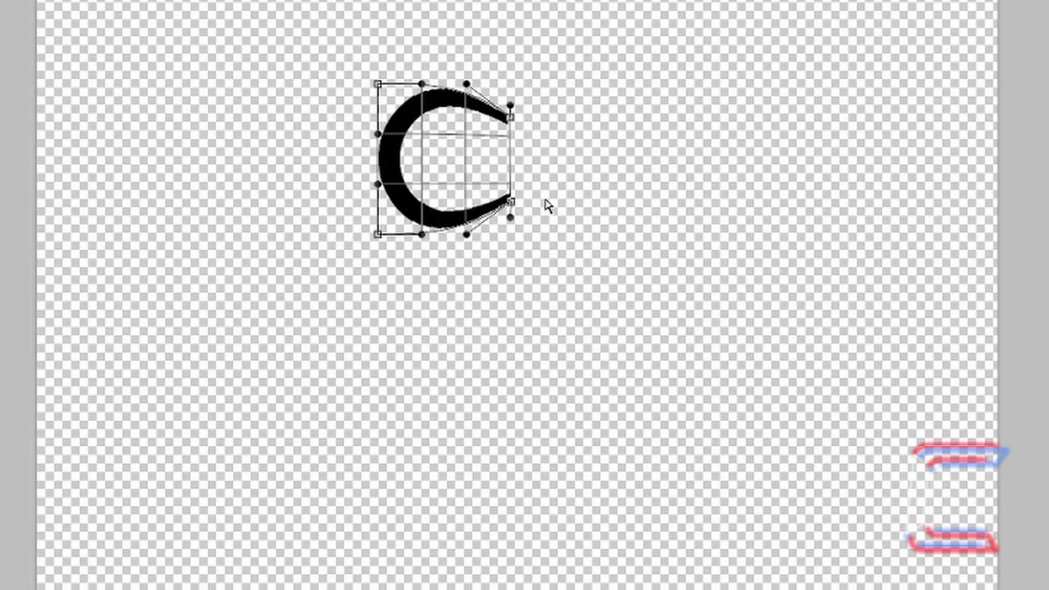
pyautogui.press('Return')
pyautogui.press('z')
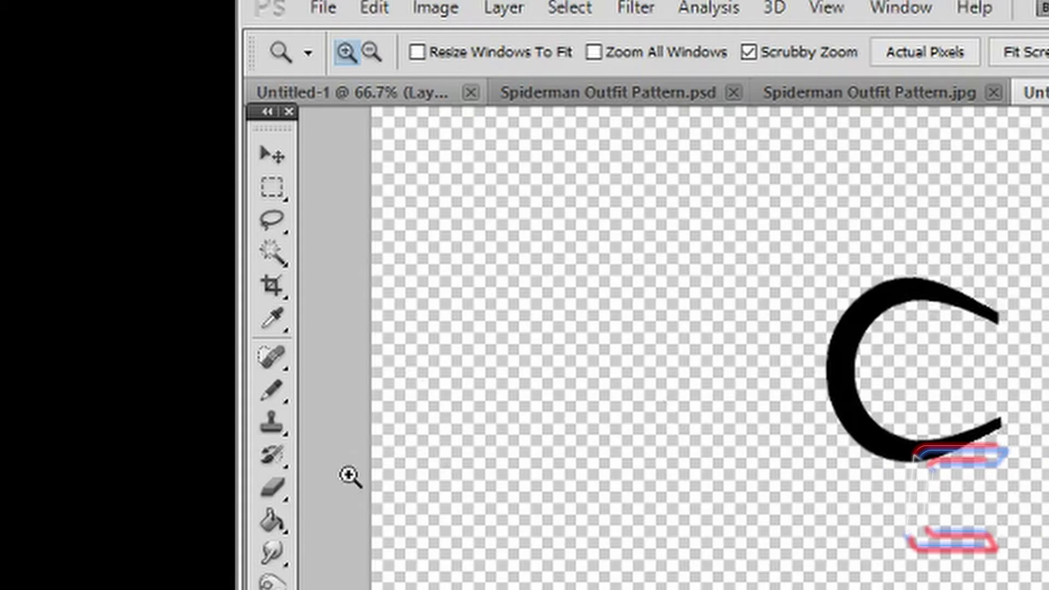
# Step: Trim the rough end of the C's tip with a hard 30 px round eraser
pyautogui.press('e')
pyautogui.click(383, 54)
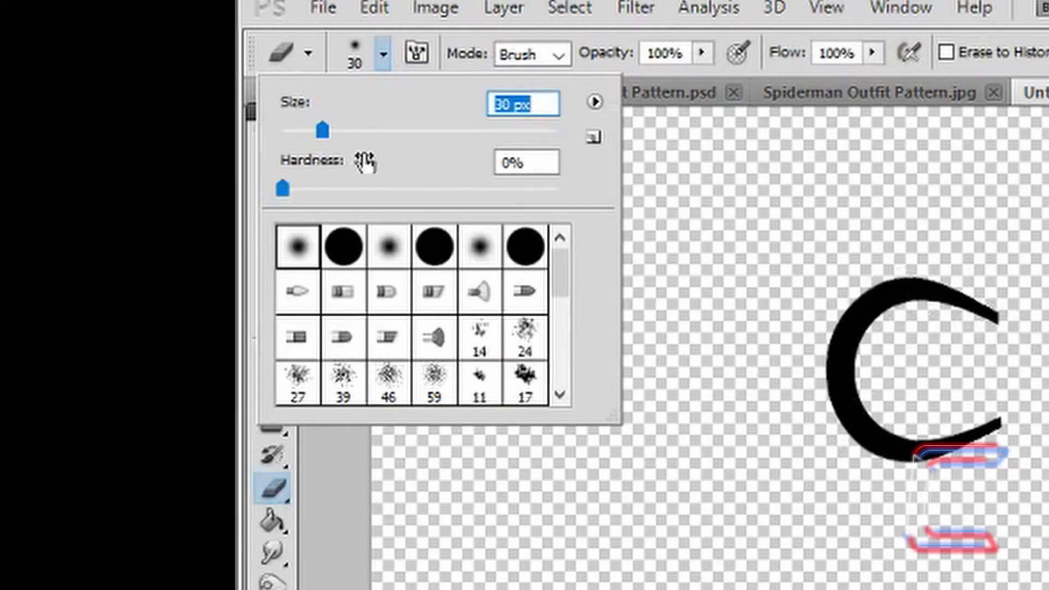
pyautogui.click(344, 247)
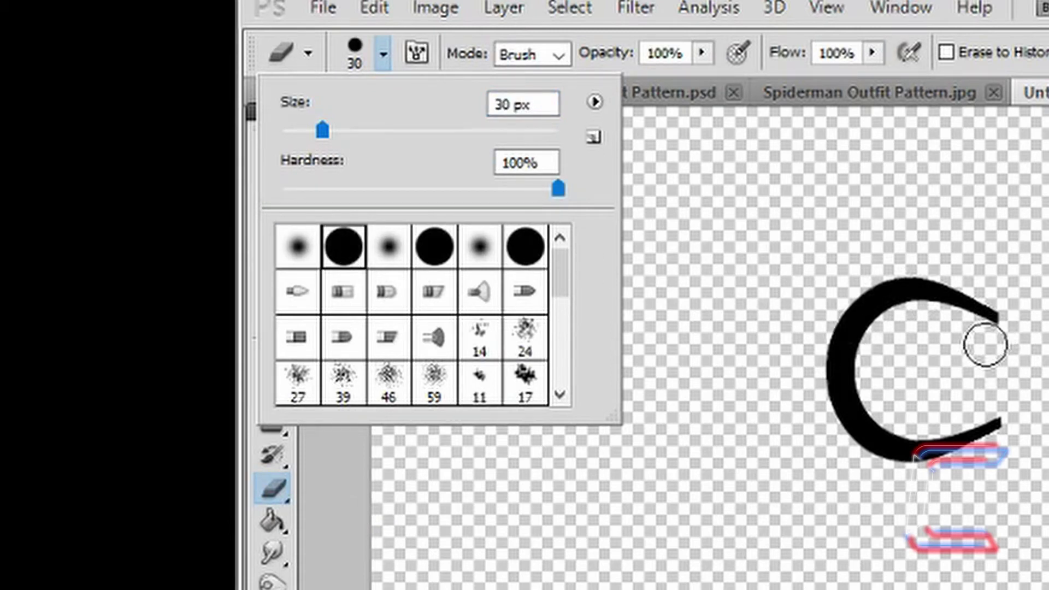
pyautogui.click(986, 345)
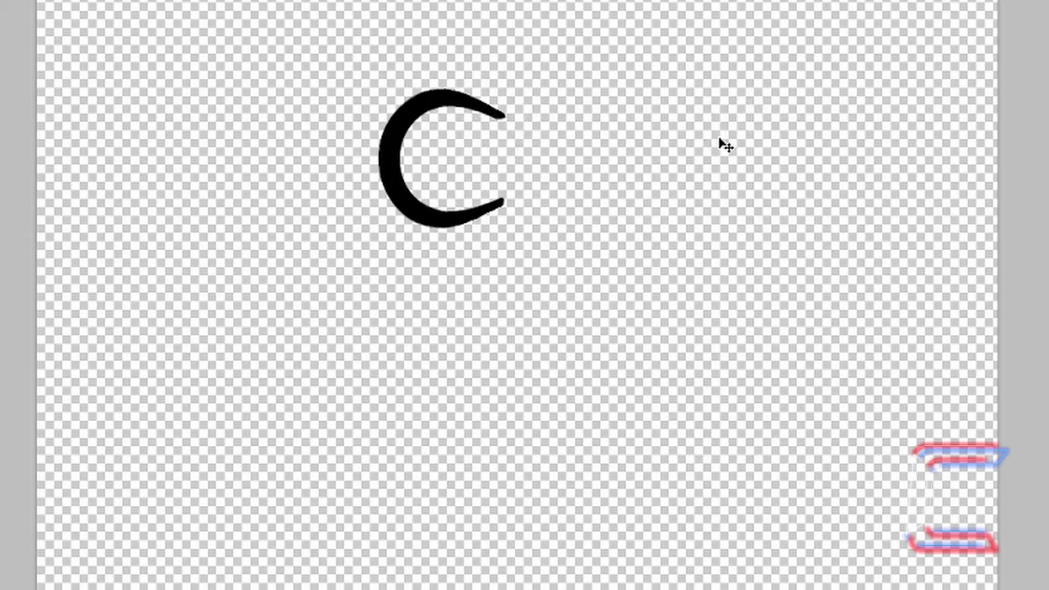
# Step: Narrow the letter C to about 76% of its width
pyautogui.hotkey('ctrl', 't')
pyautogui.moveTo(516, 158); pyautogui.dragTo(484, 156)
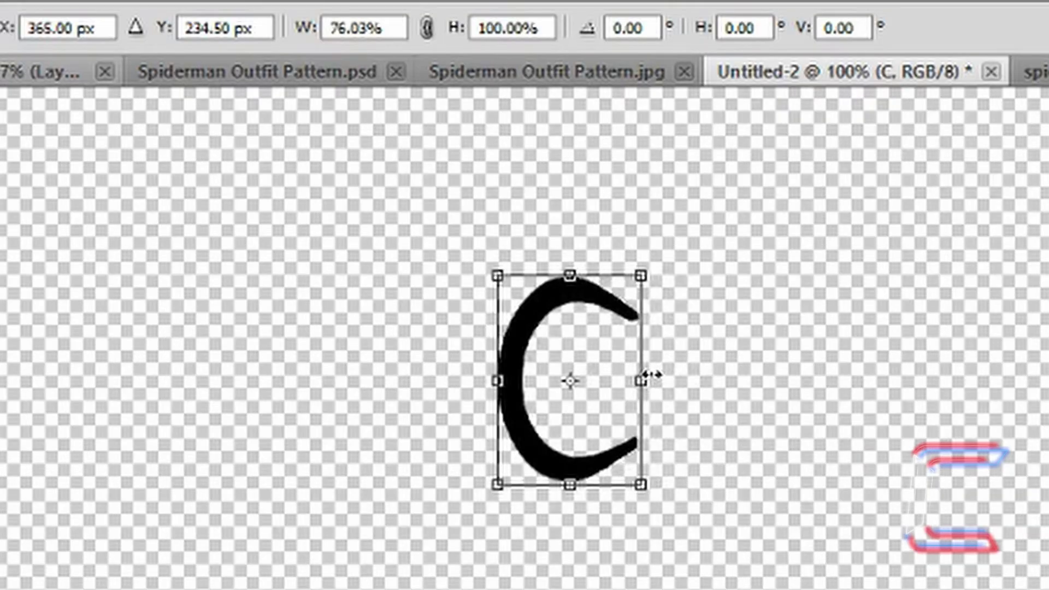
pyautogui.moveTo(651, 375); pyautogui.dragTo(652, 375)
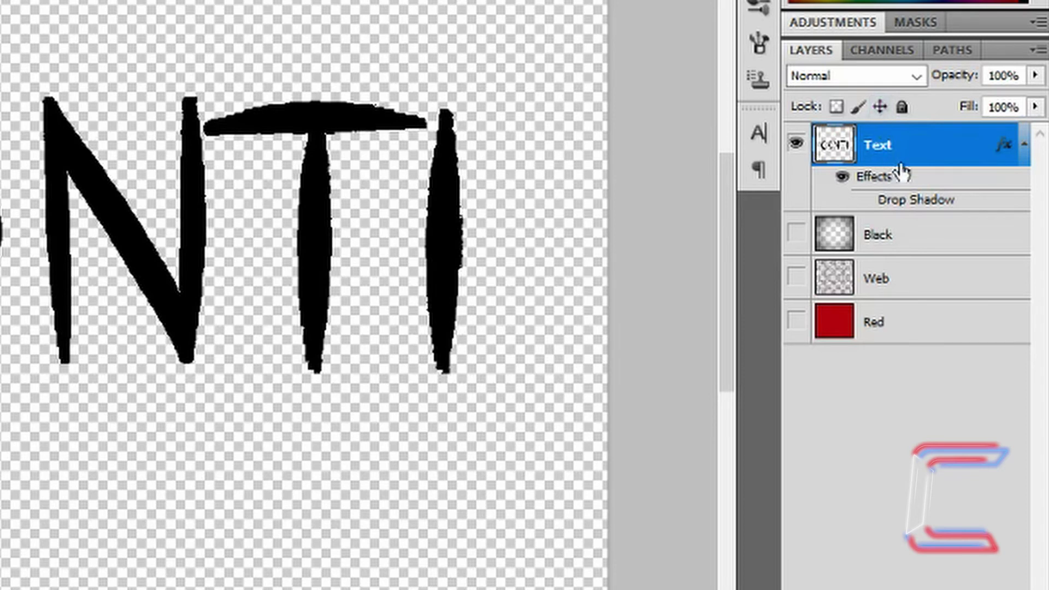
# Step: Give the Text layer a Normal drop shadow: 100% opacity, 90°, 11 px distance, 0% spread, 16 px size
pyautogui.doubleClick(935, 154)
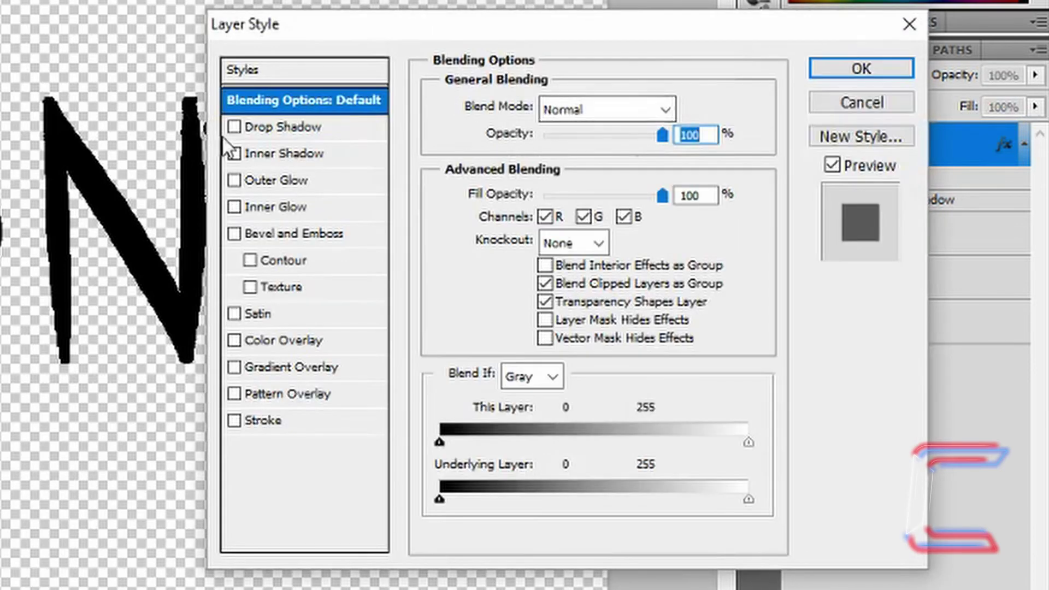
pyautogui.click(232, 129)
pyautogui.click(346, 133)
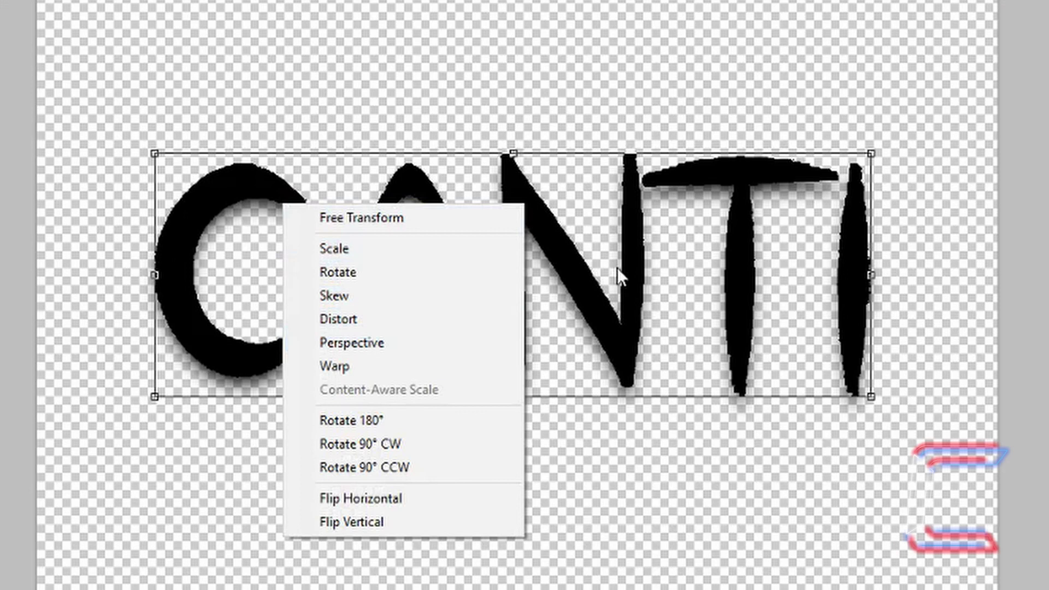
# Step: Apply a Perspective transform, pulling the top-left corner inward to narrow the lettering's top edge
pyautogui.click(410, 343)
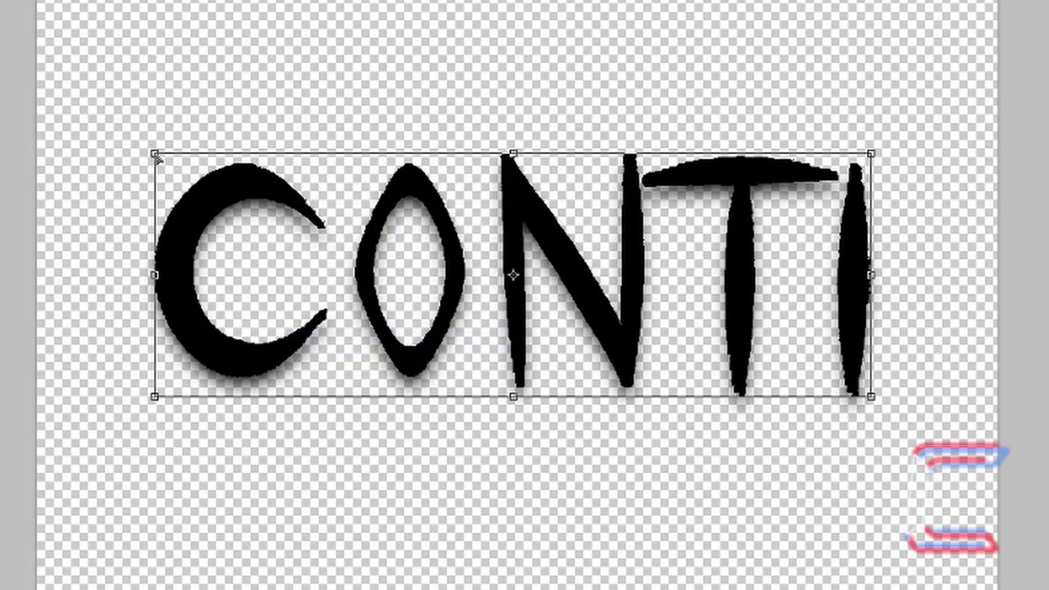
pyautogui.moveTo(156, 155); pyautogui.dragTo(180, 157)
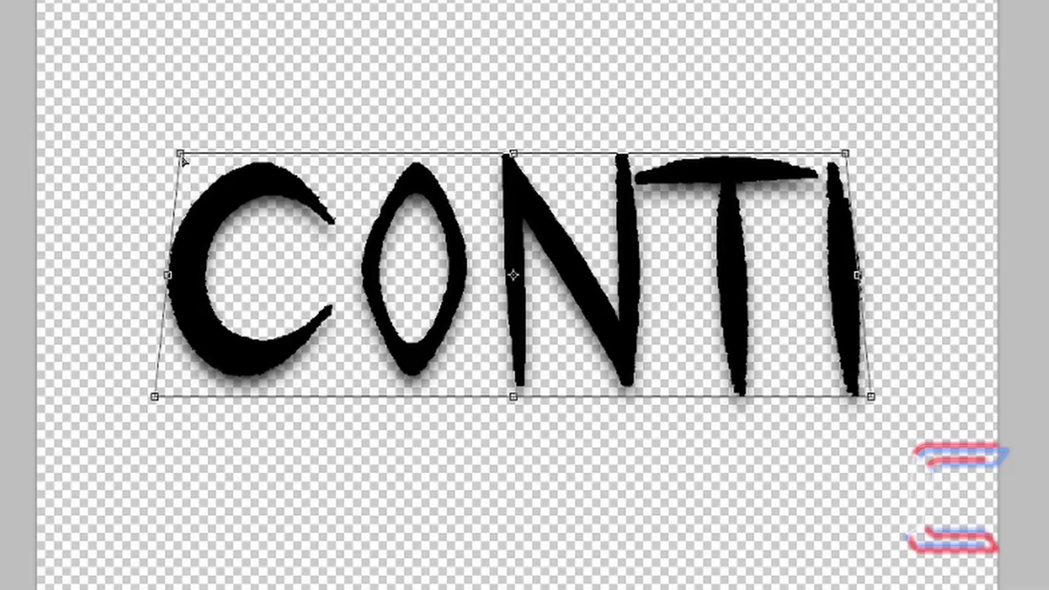